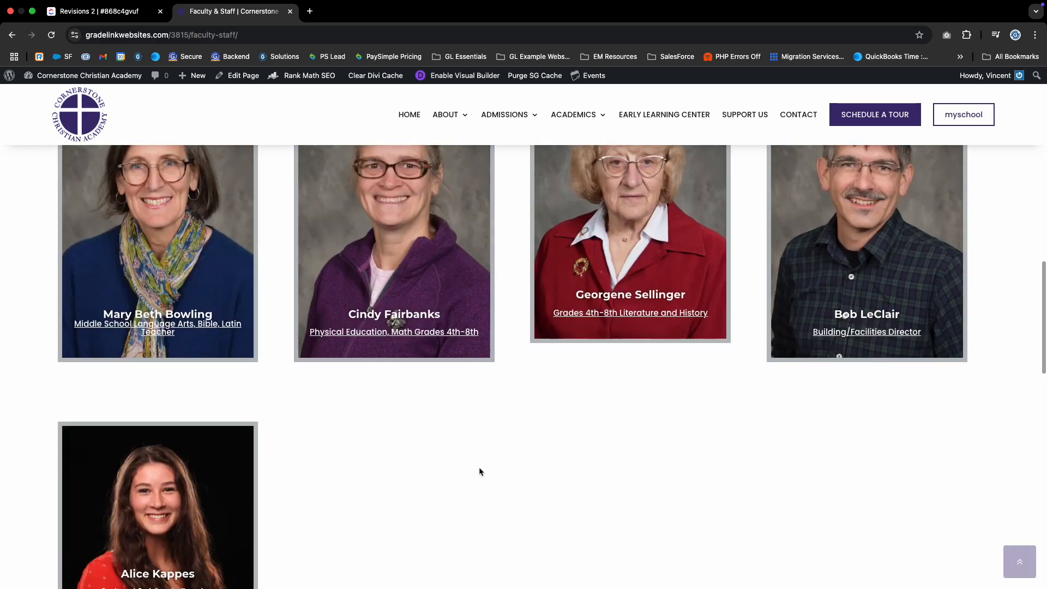
# - Examine the staff, administration and board member sections of the Faculty & Staff page
pyautogui.scroll(2, 440, 447)
pyautogui.scroll(10, 401, 459)
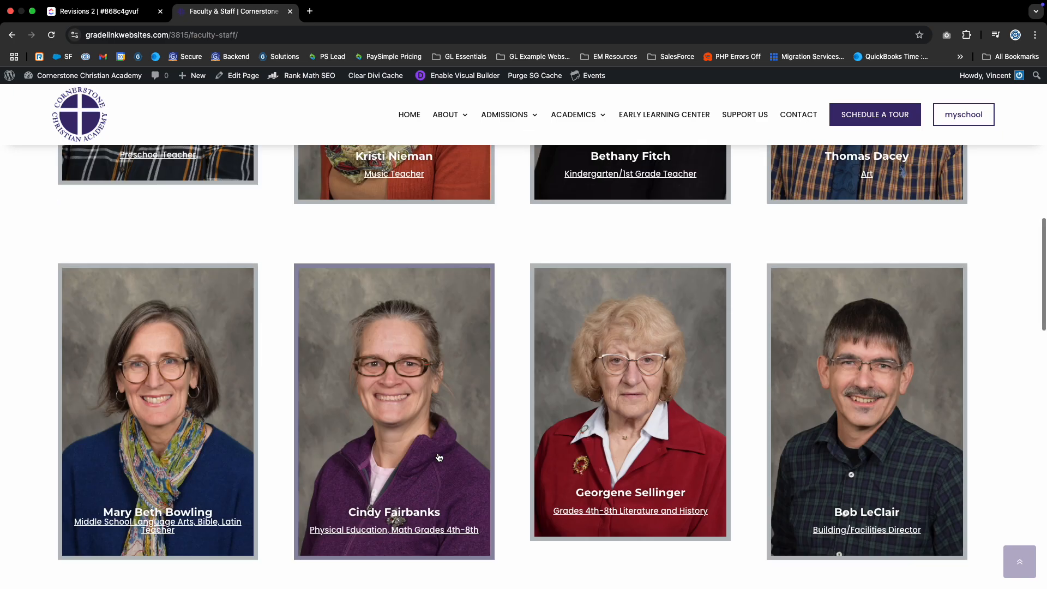
pyautogui.scroll(-5, 345, 353)
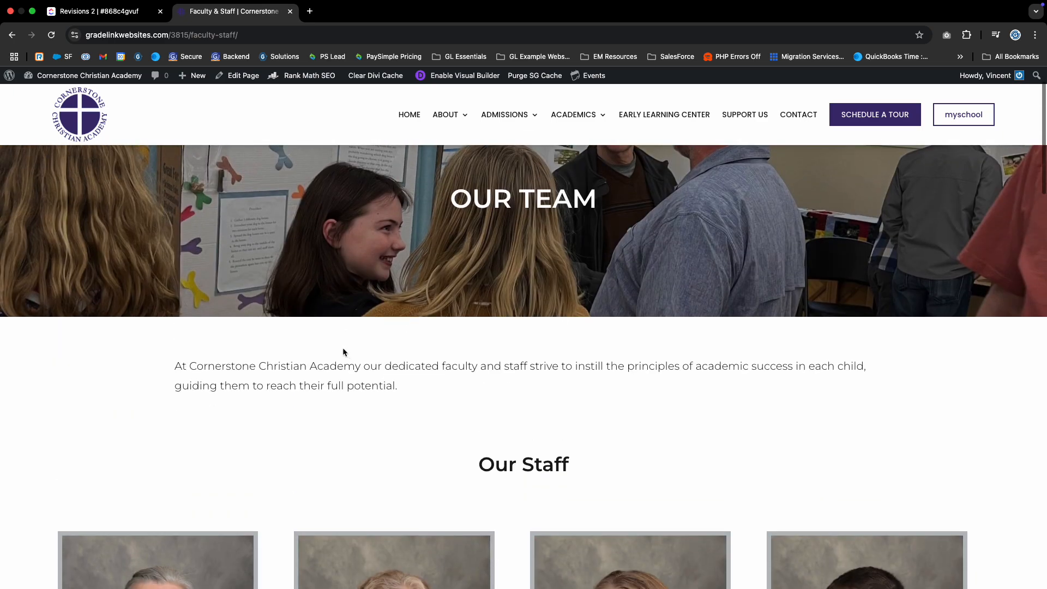
pyautogui.scroll(-3, 311, 357)
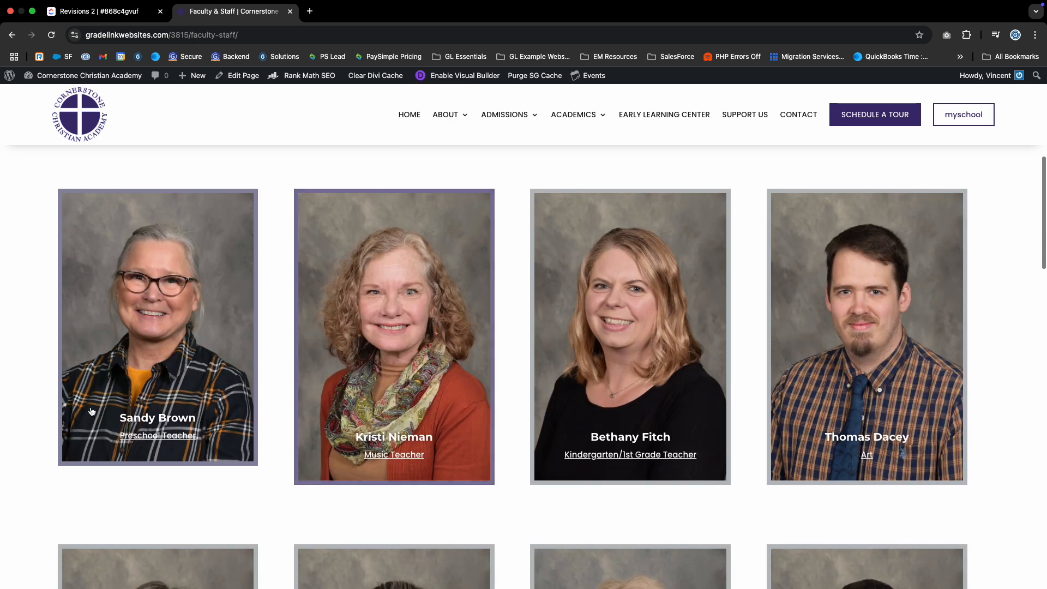
pyautogui.scroll(-1, 164, 500)
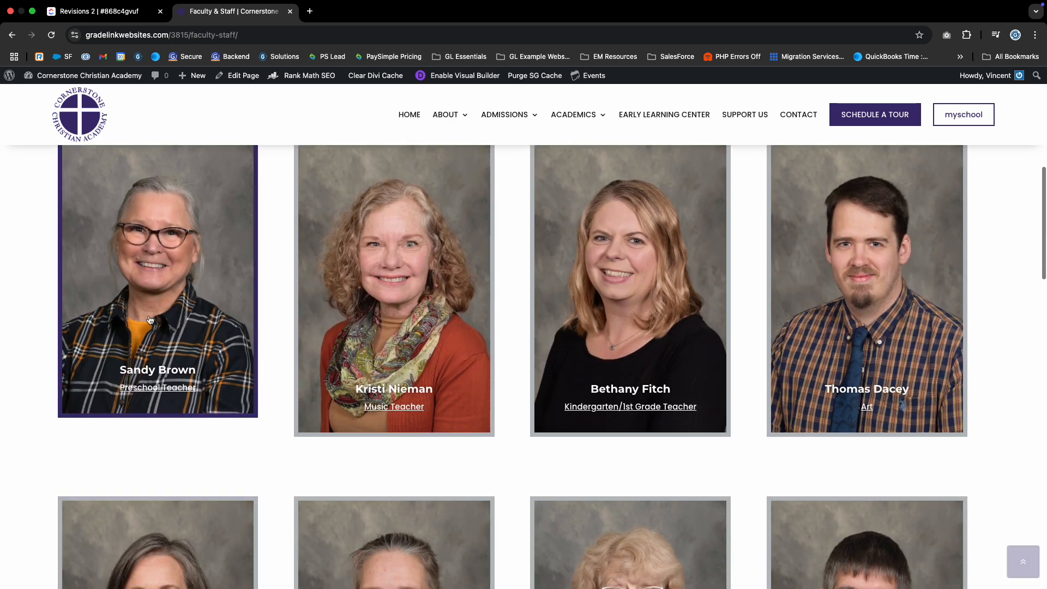
pyautogui.scroll(-1, 172, 291)
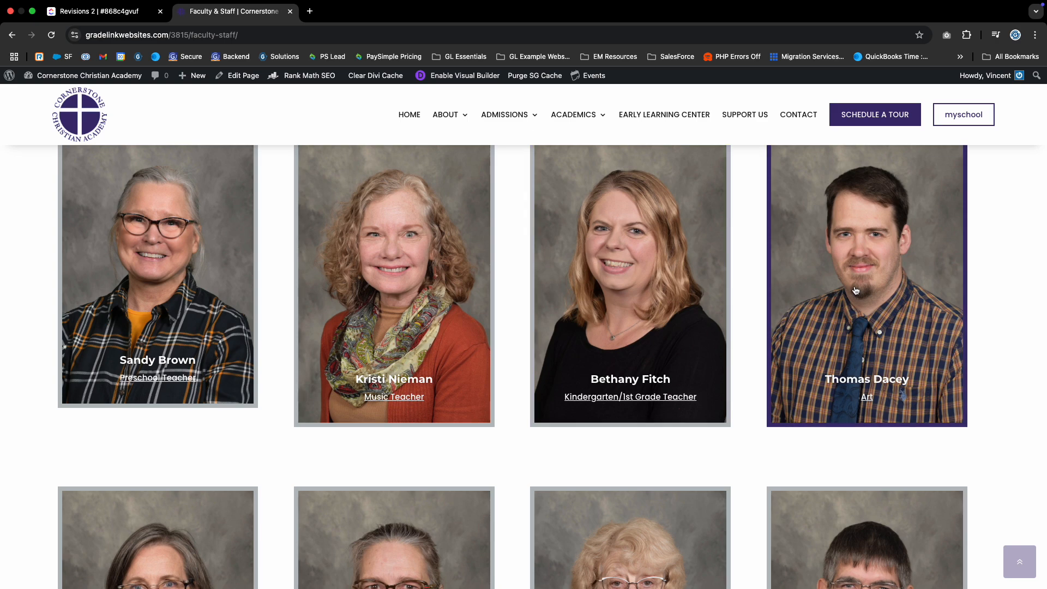
pyautogui.scroll(-4, 873, 306)
pyautogui.scroll(-4, 376, 415)
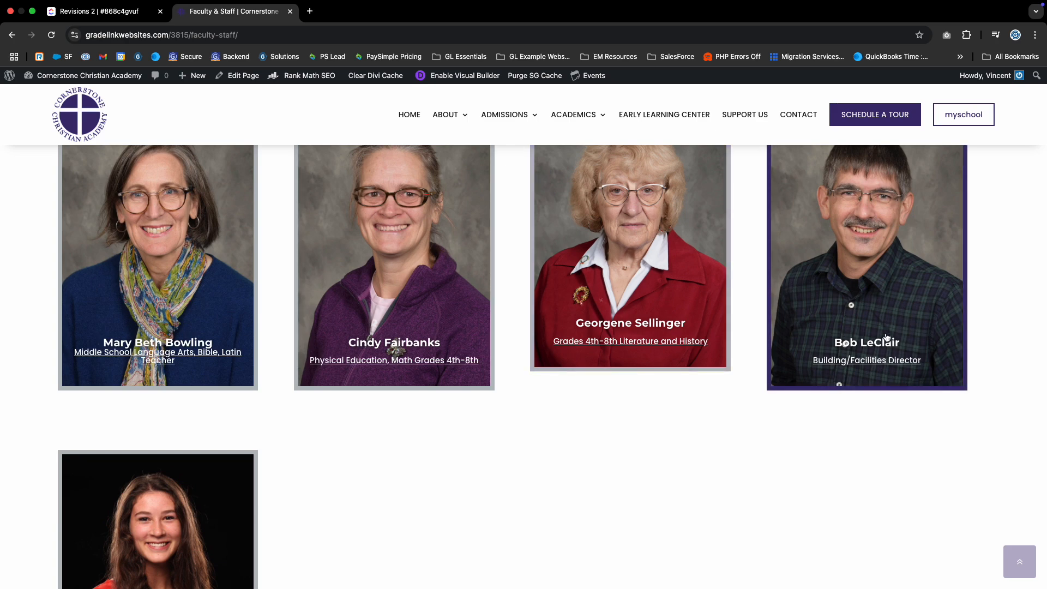
pyautogui.scroll(3, 884, 334)
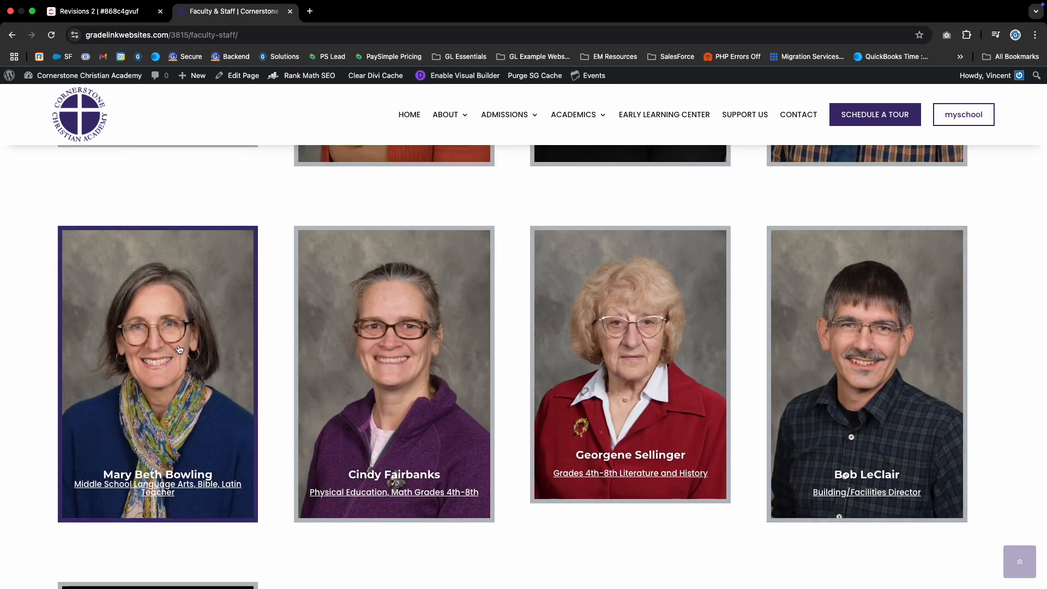
pyautogui.scroll(-12, 571, 355)
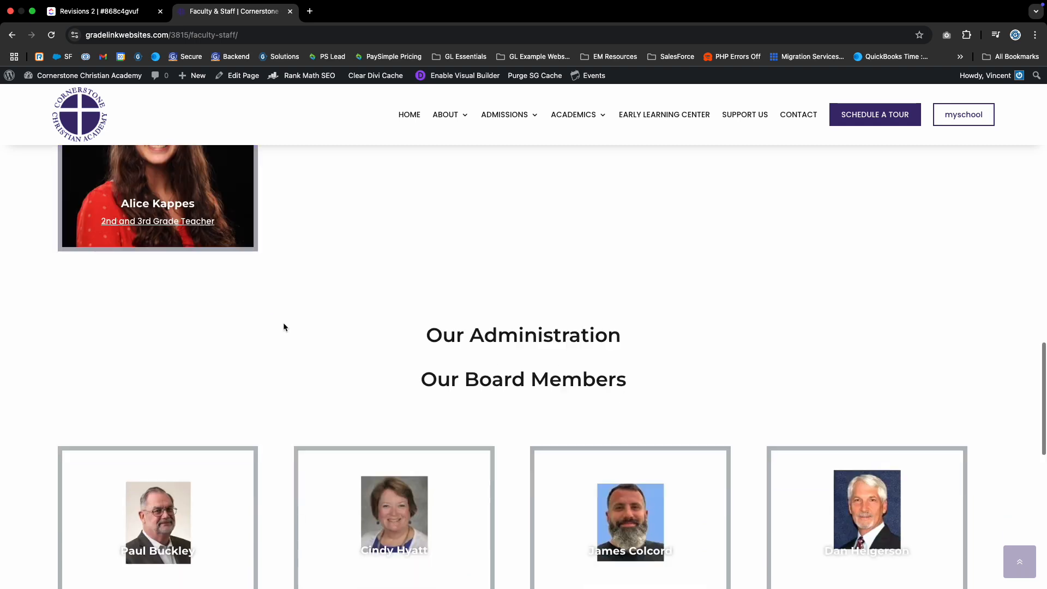
pyautogui.scroll(-3, 321, 434)
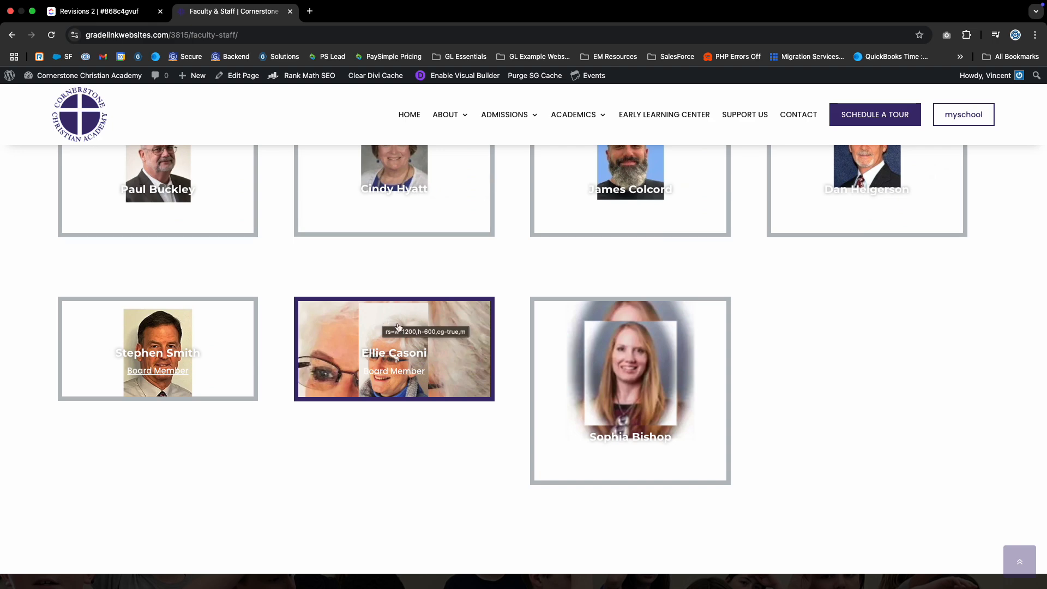
pyautogui.scroll(15, 392, 334)
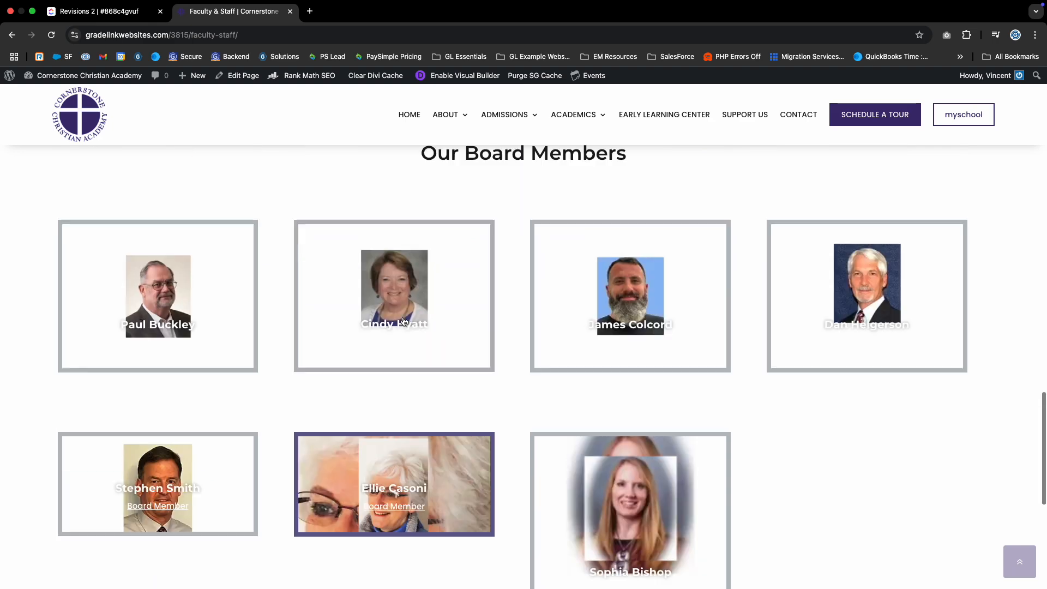
pyautogui.scroll(-15, 358, 352)
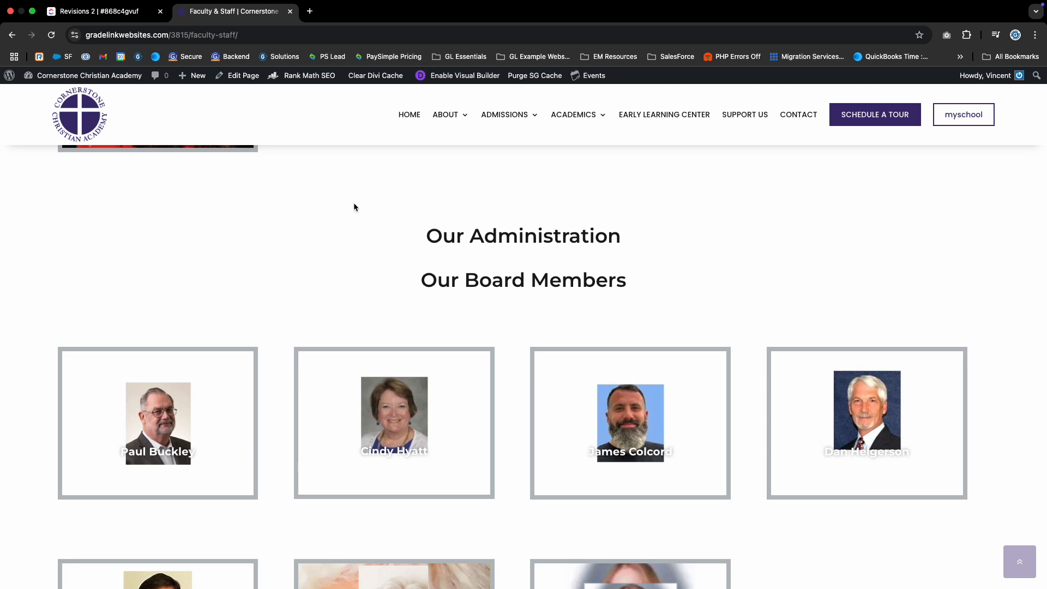
# - Open the site's WordPress dashboard in a new tab and load the Faculty & Staff page in the Visual Builder
pyautogui.rightClick(89, 80)
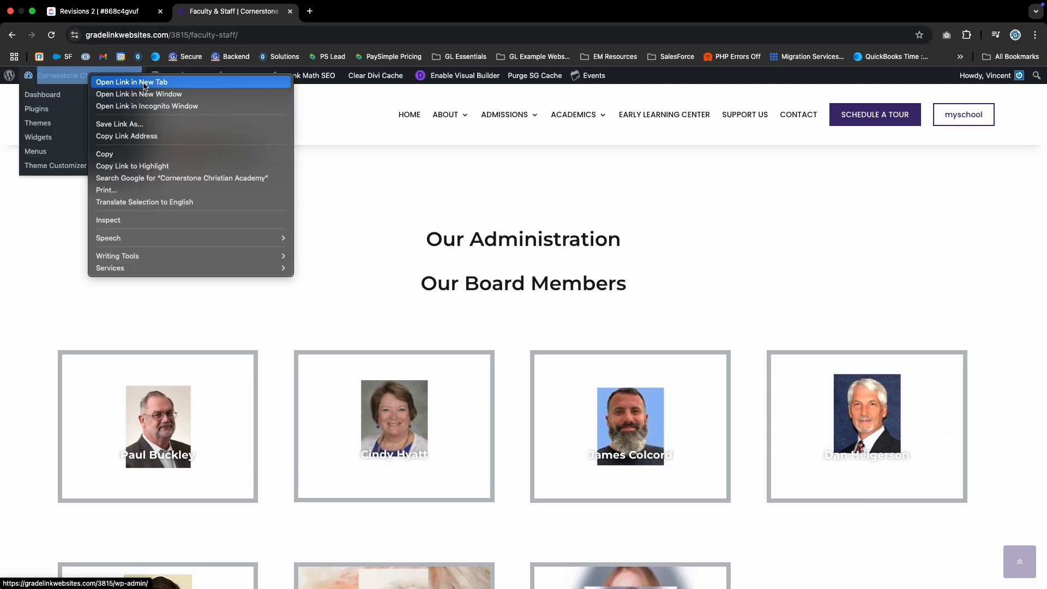
pyautogui.click(109, 86)
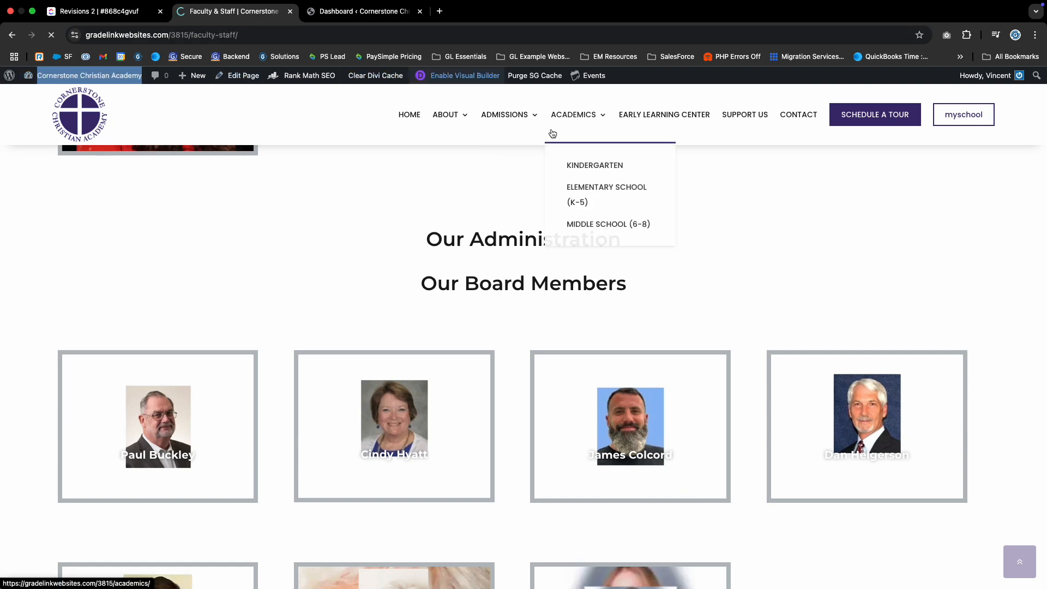
pyautogui.click(520, 128)
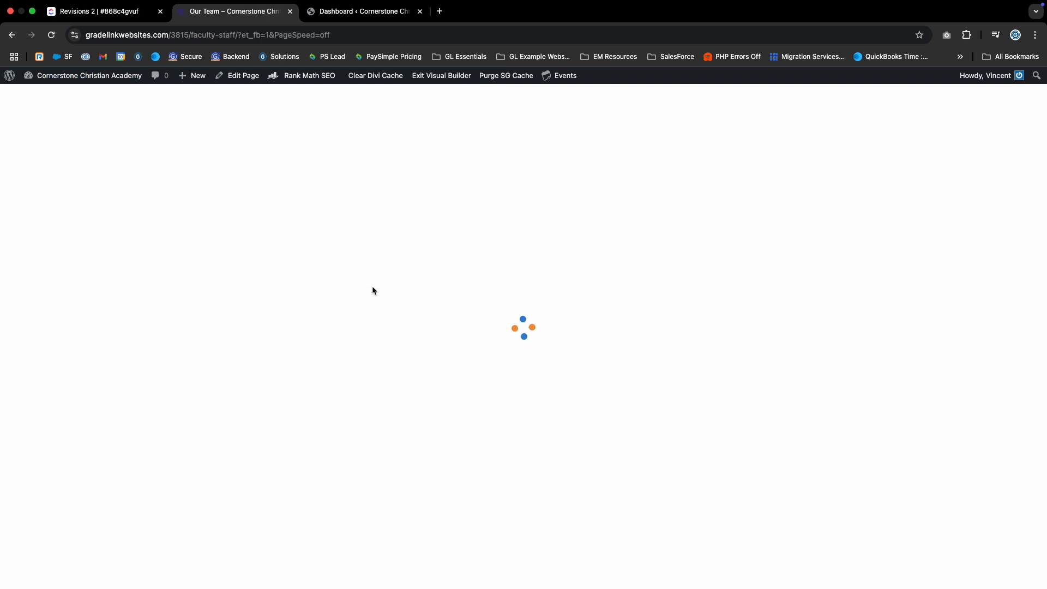
# - Open the settings of the Archive Loop module under Our Staff and review its main options, including post type and loop layout
pyautogui.scroll(-5, 431, 401)
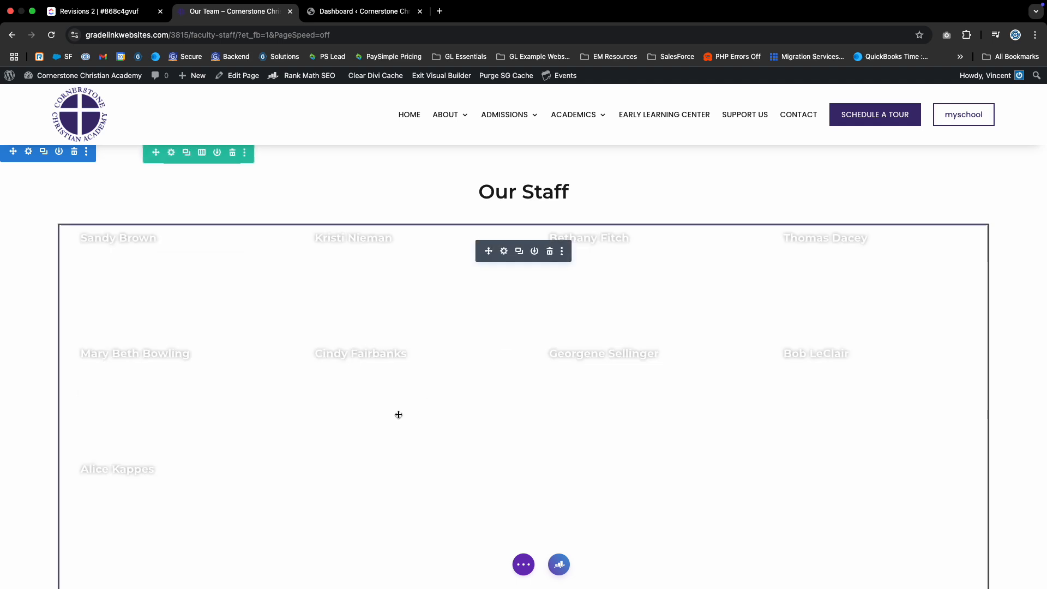
pyautogui.scroll(-1, 503, 251)
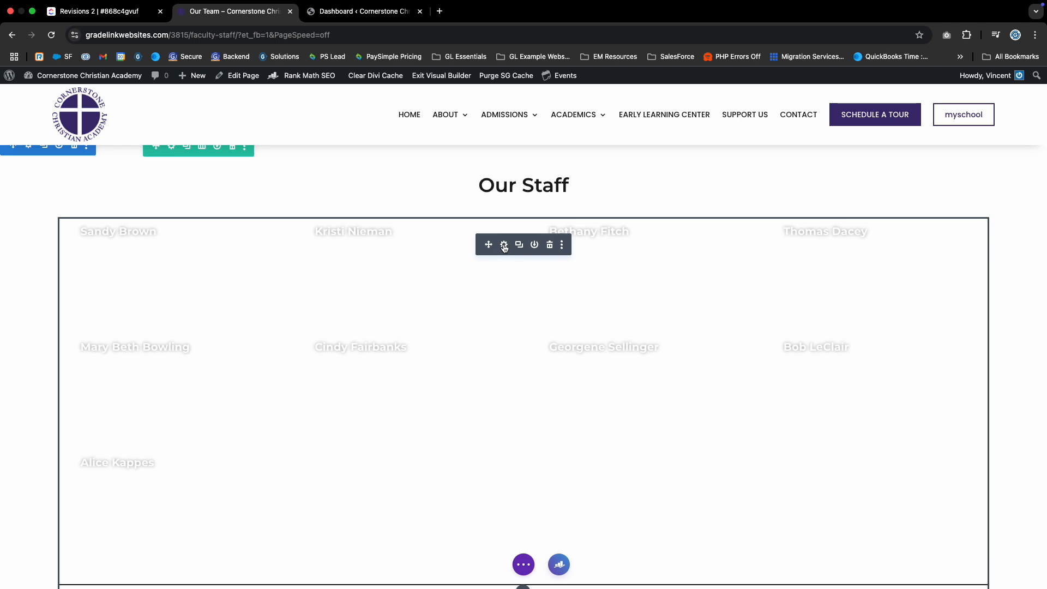
pyautogui.click(504, 246)
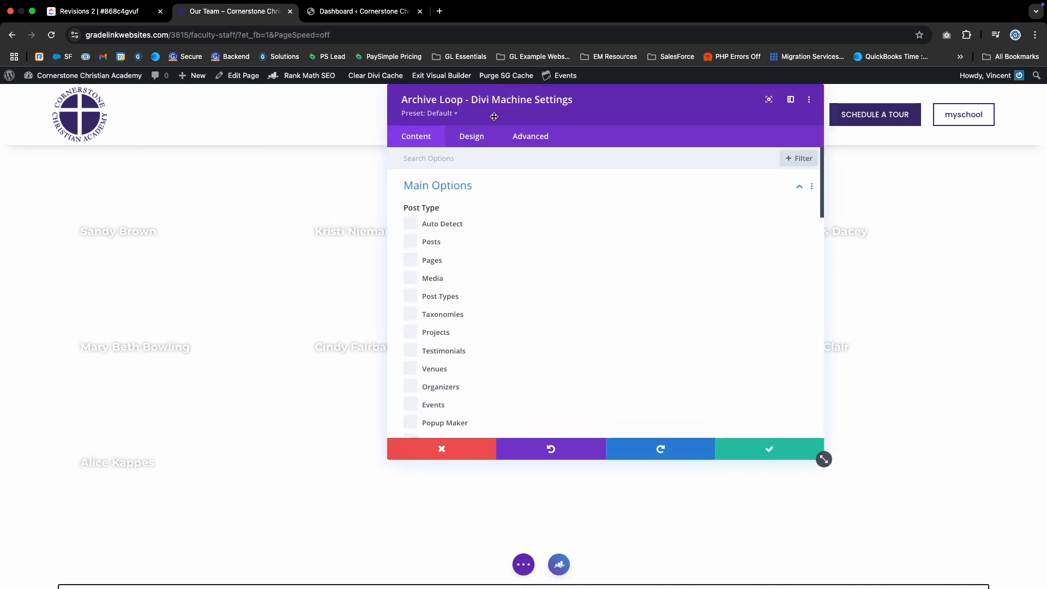
pyautogui.scroll(-4, 473, 204)
pyautogui.scroll(-2, 476, 212)
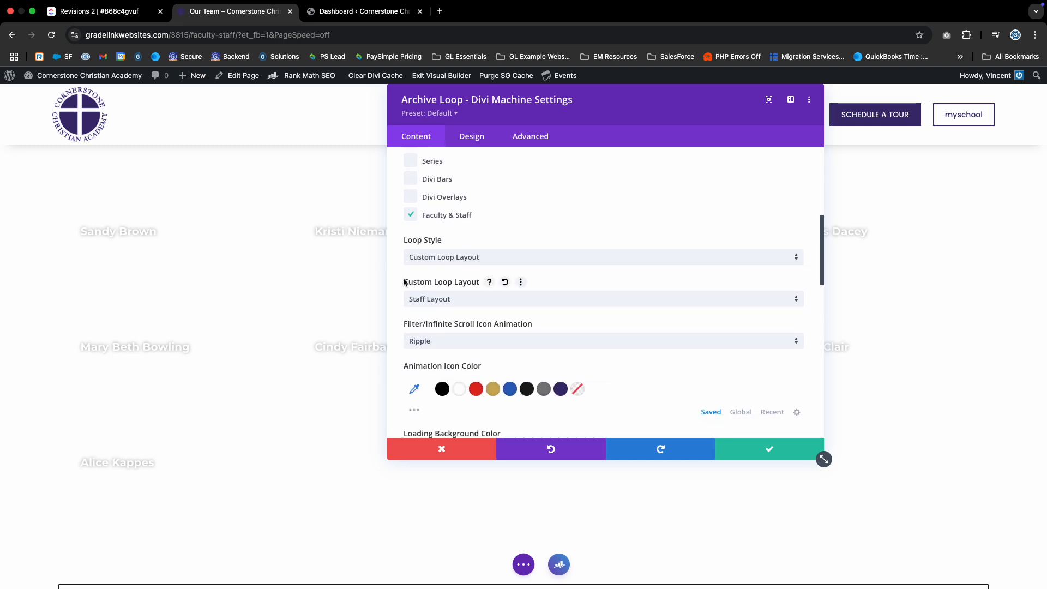
pyautogui.scroll(-6, 495, 276)
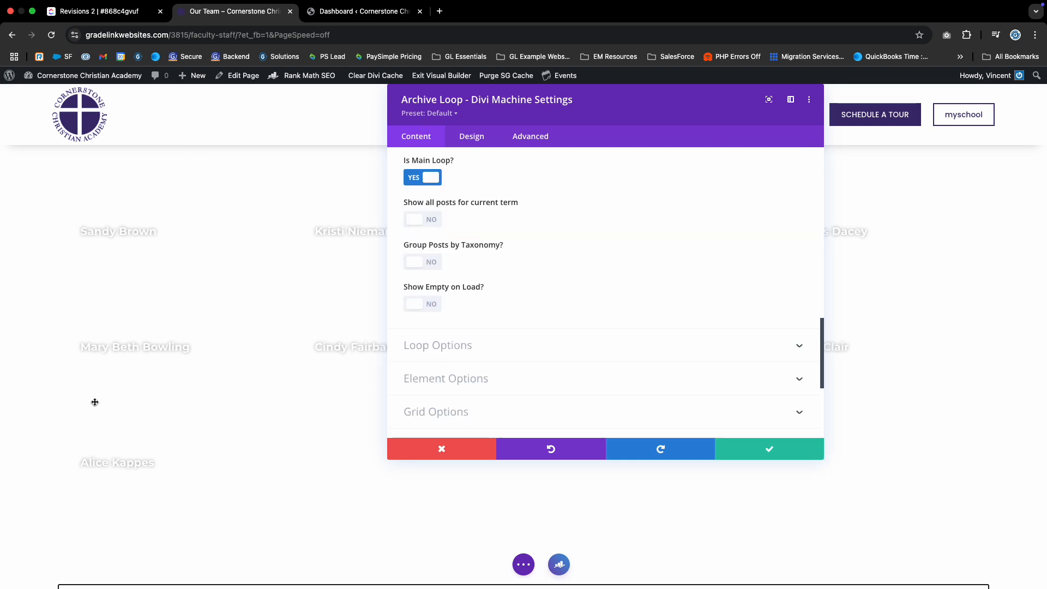
pyautogui.scroll(3, 431, 354)
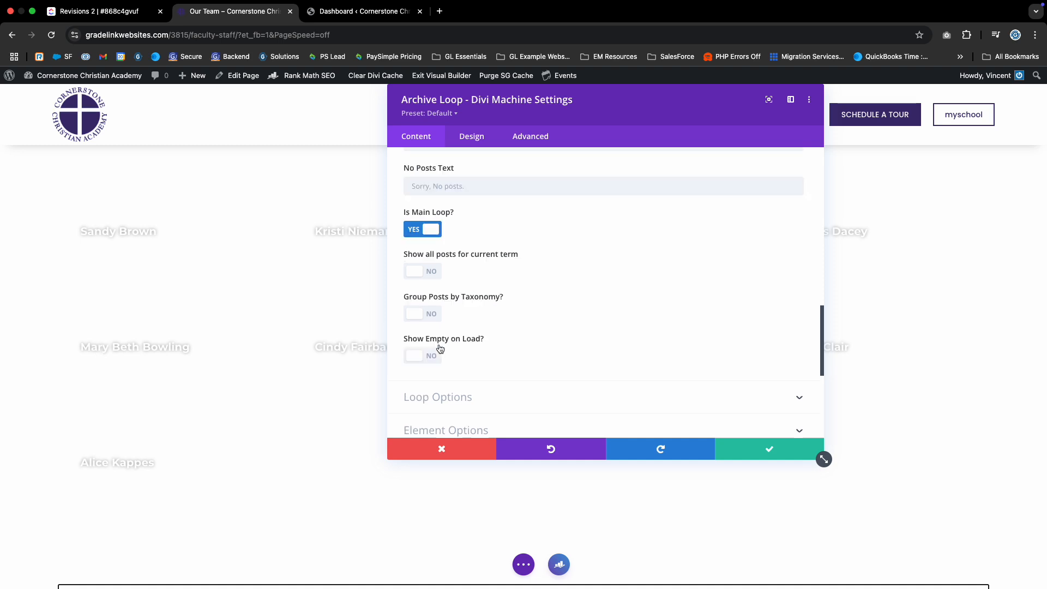
pyautogui.scroll(15, 440, 348)
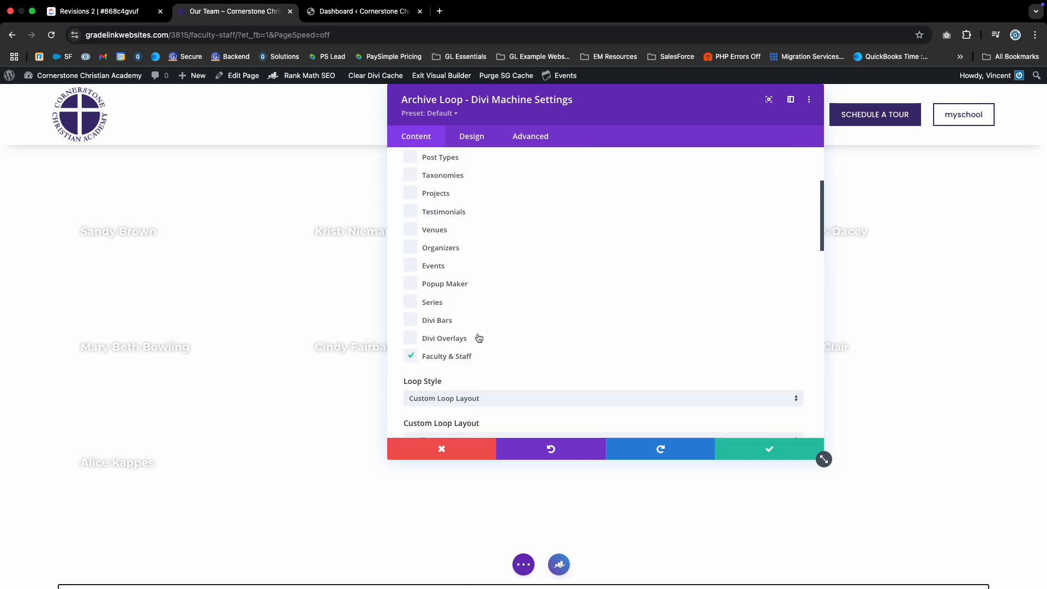
pyautogui.scroll(-15, 431, 229)
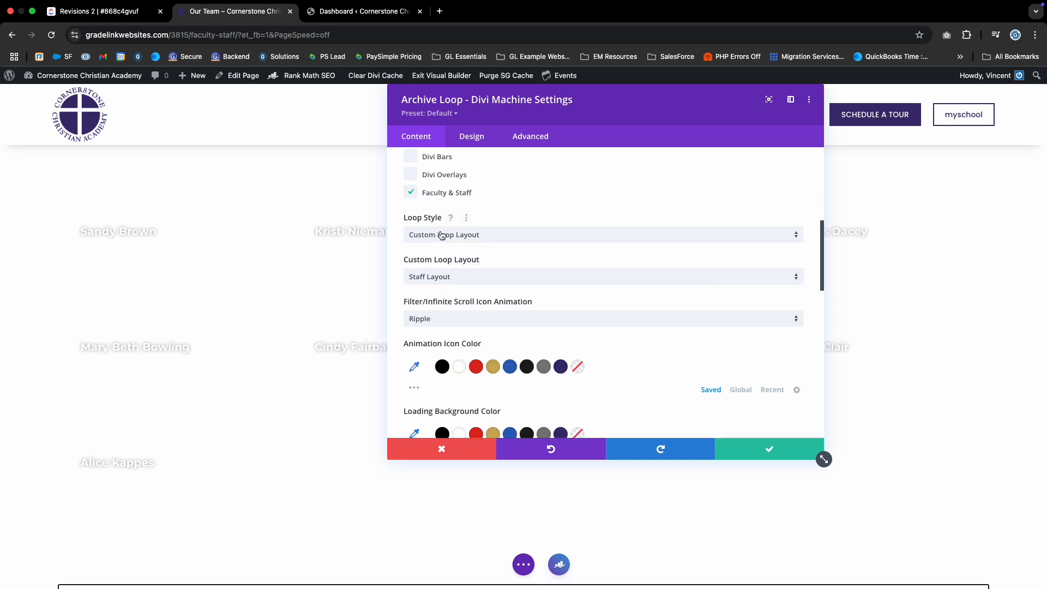
# - Review the staff loop's sorting, general and terms options, checking which category slug it includes
pyautogui.scroll(-4, 453, 275)
pyautogui.click(455, 276)
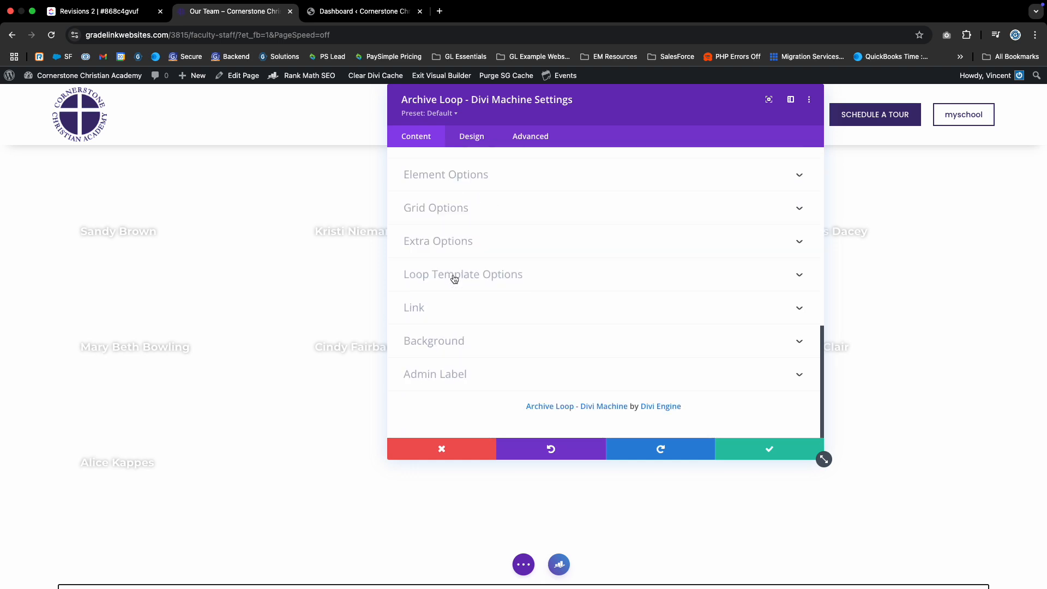
pyautogui.click(759, 192)
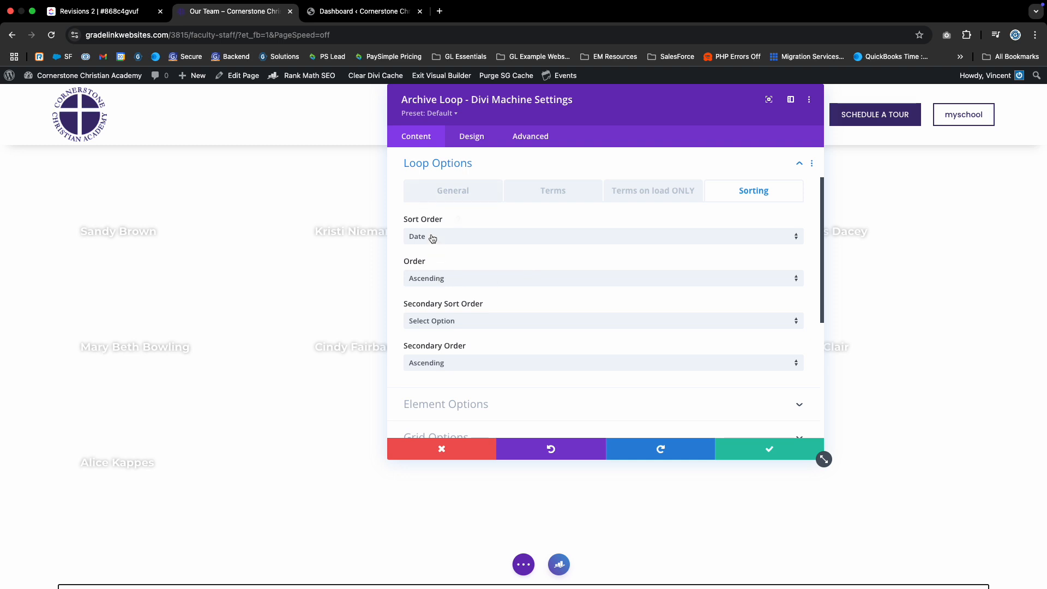
pyautogui.scroll(2, 488, 327)
pyautogui.click(493, 252)
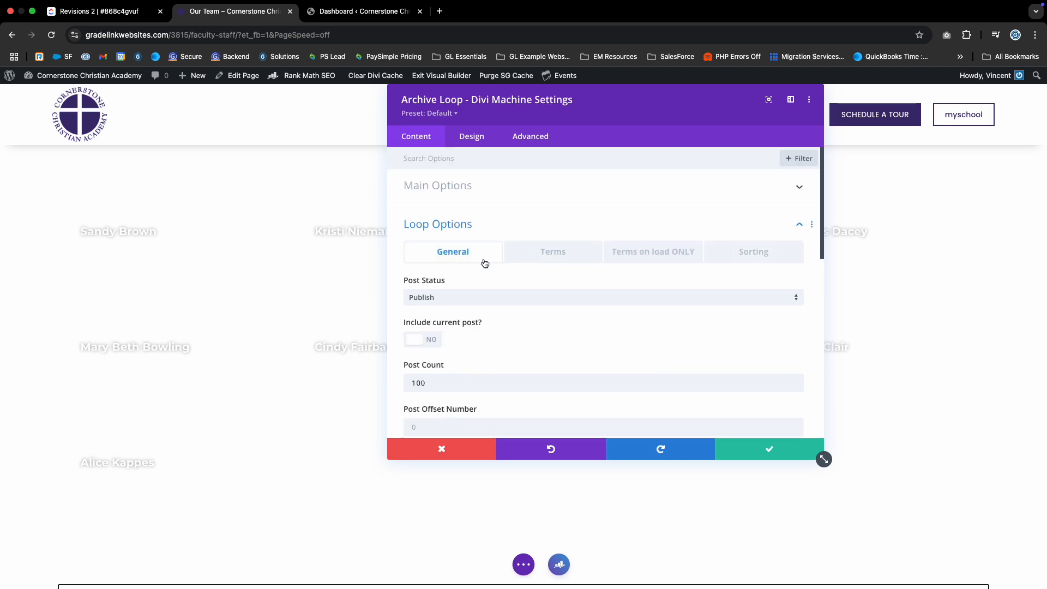
pyautogui.click(534, 254)
pyautogui.scroll(-2, 522, 313)
pyautogui.doubleClick(444, 241)
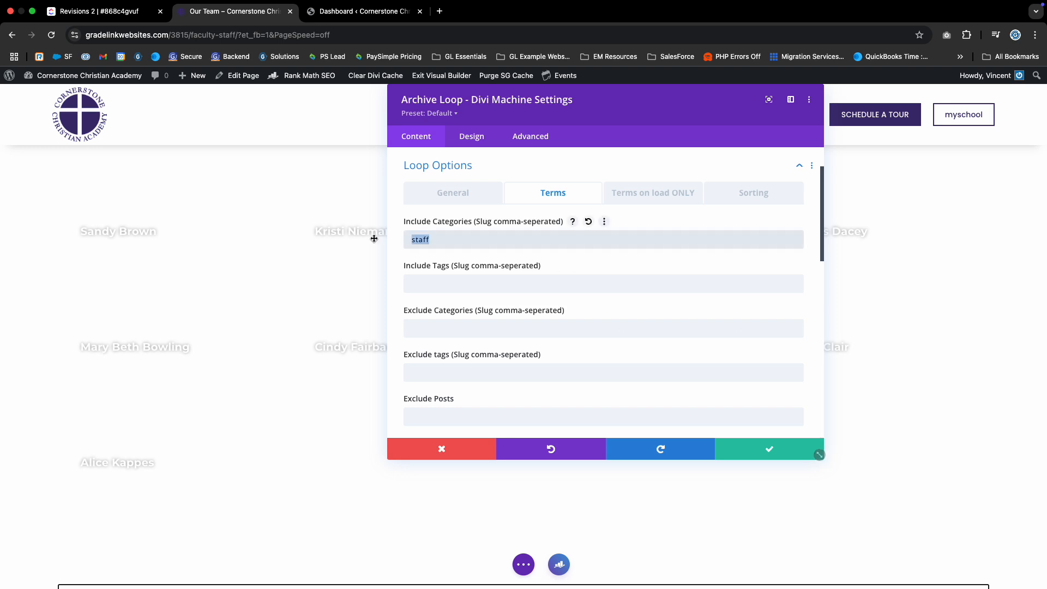
pyautogui.scroll(1, 398, 219)
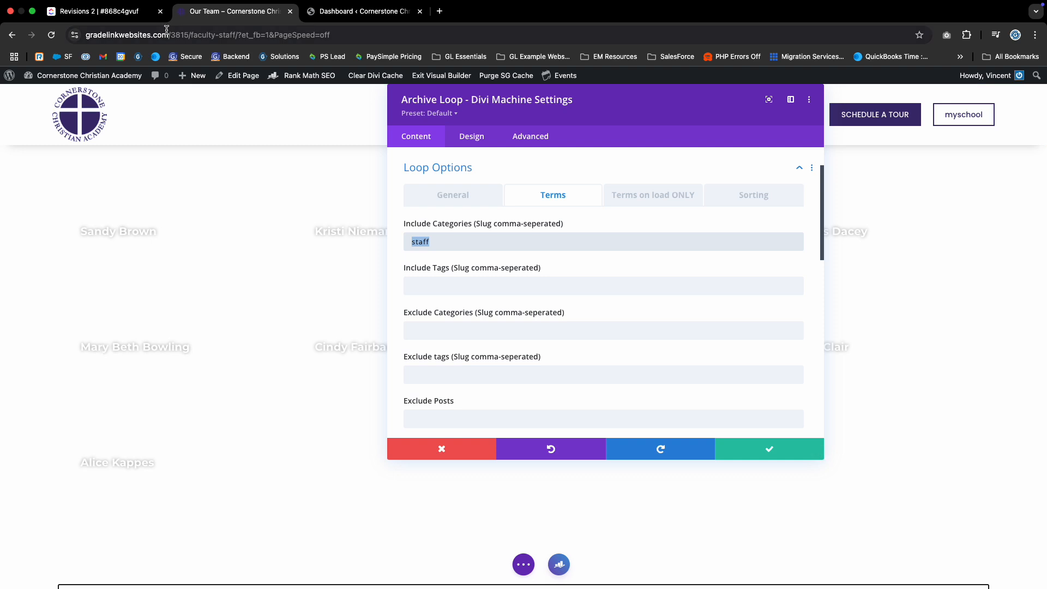
# - In the WordPress dashboard, dismiss the UpdraftPlus notice for 12 months and open the list of all Faculty & Staff entries
pyautogui.click(344, 12)
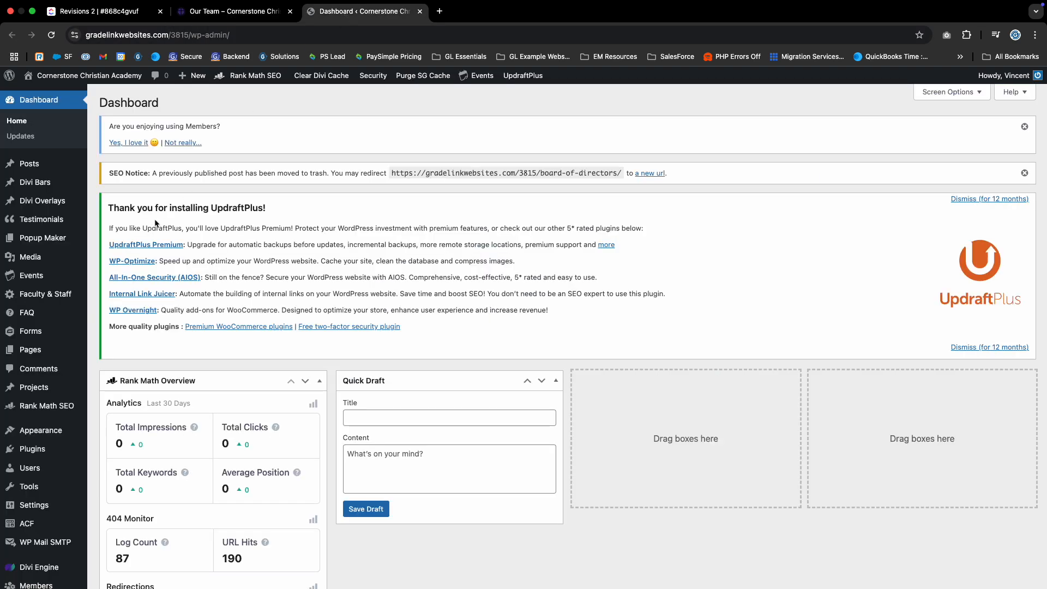
pyautogui.click(989, 198)
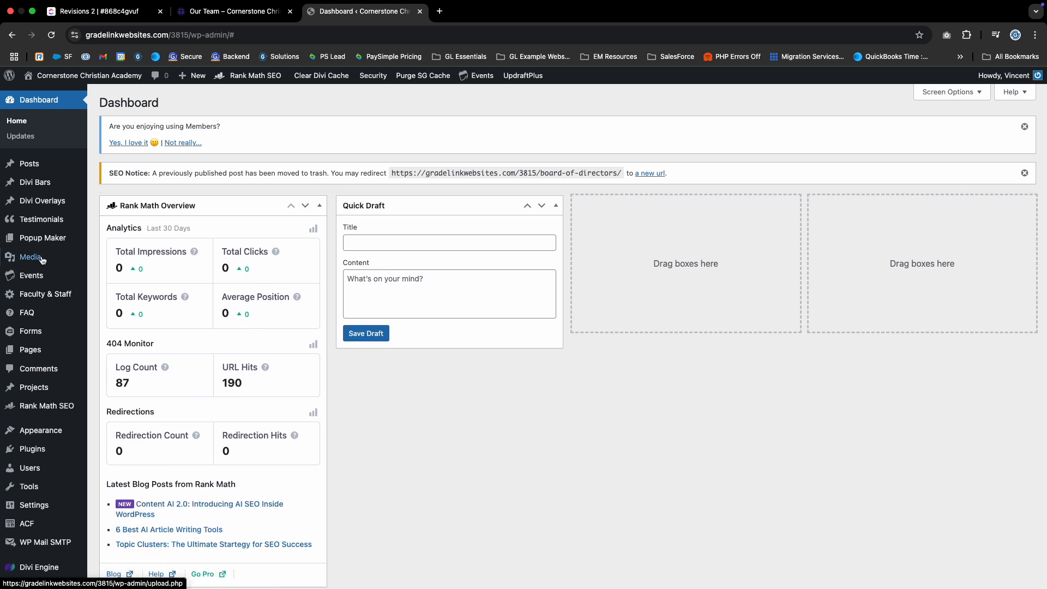
pyautogui.moveTo(34, 298)
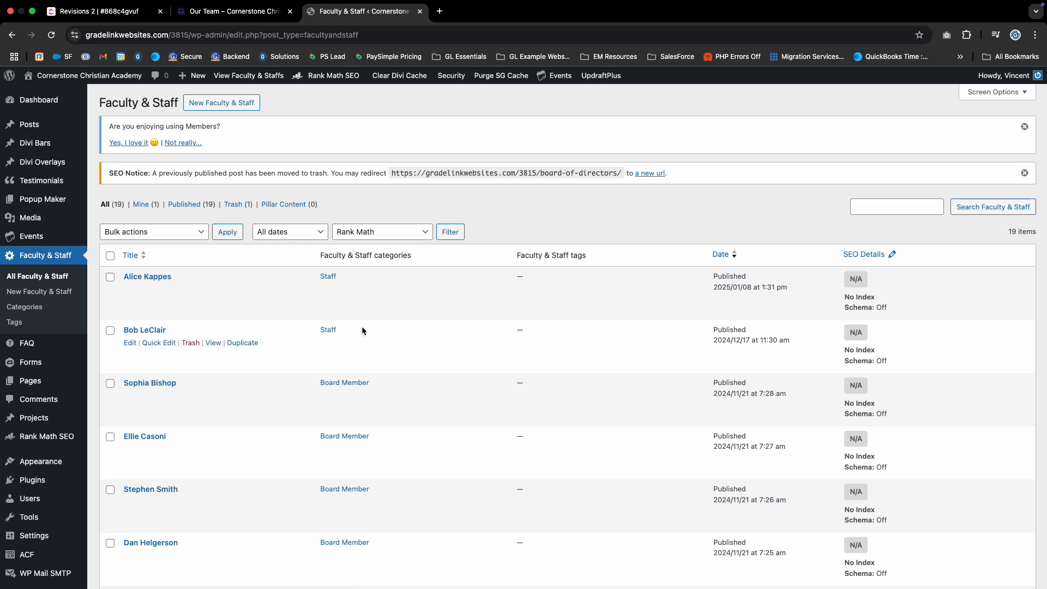
# - Review the categories assigned in the Faculty & Staff list and open the most recently published staff entry for editing
pyautogui.scroll(-3, 362, 327)
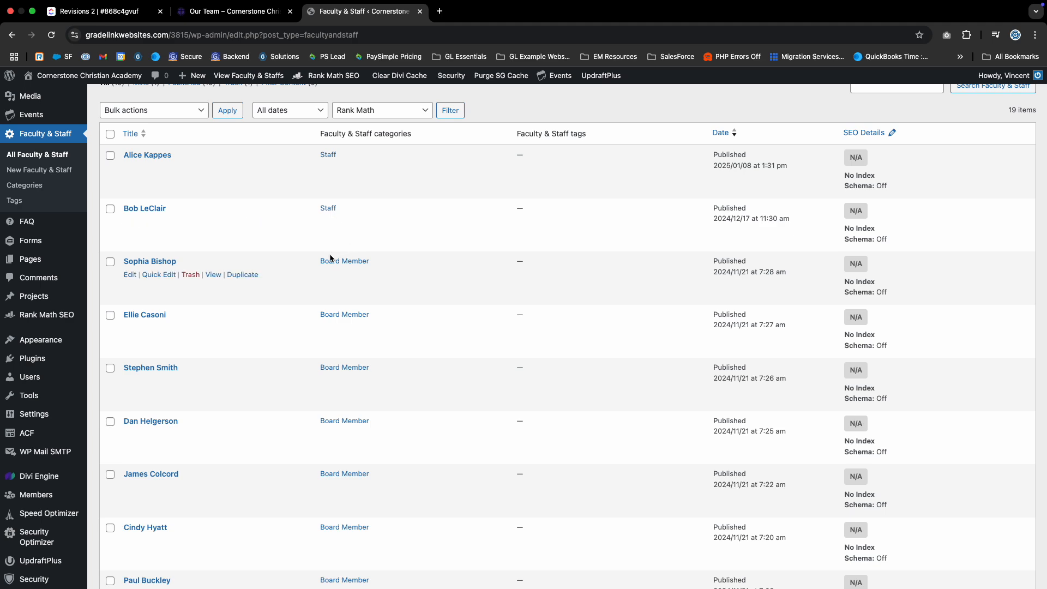
pyautogui.scroll(-10, 331, 257)
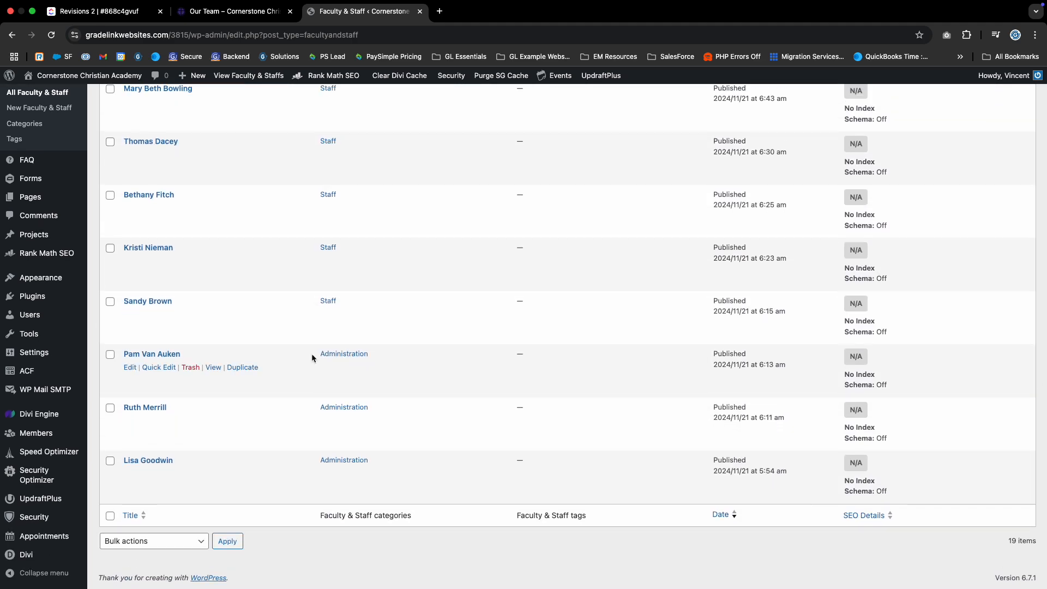
pyautogui.scroll(5, 378, 402)
pyautogui.scroll(10, 378, 397)
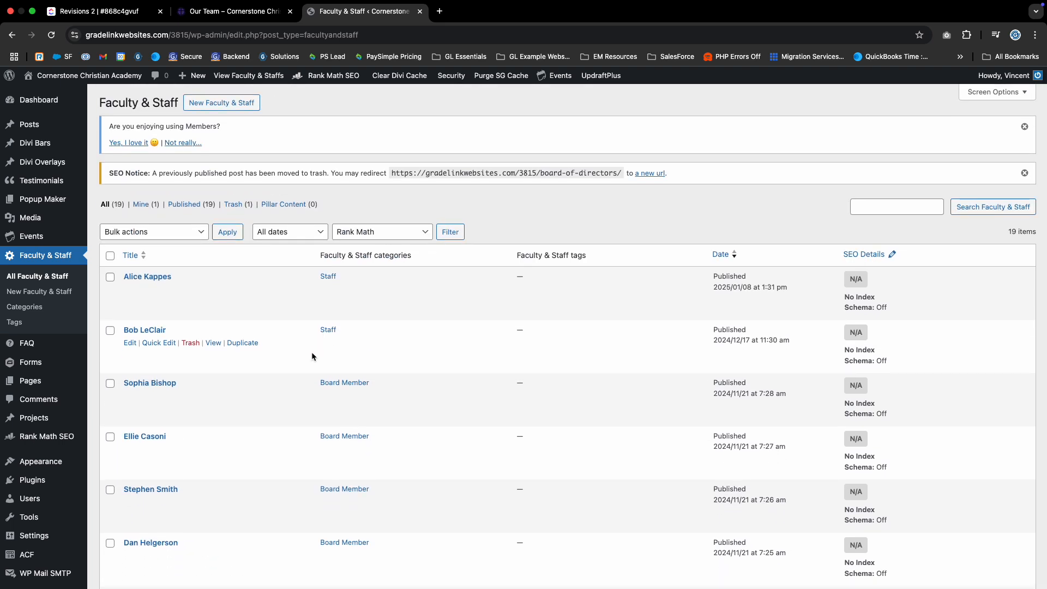
pyautogui.moveTo(140, 285)
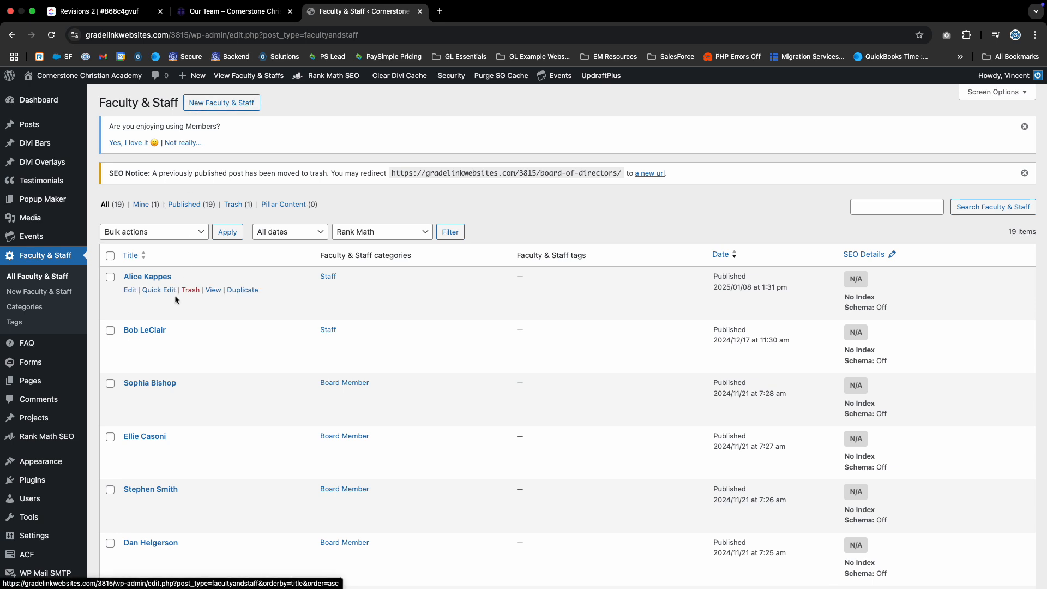
pyautogui.click(130, 289)
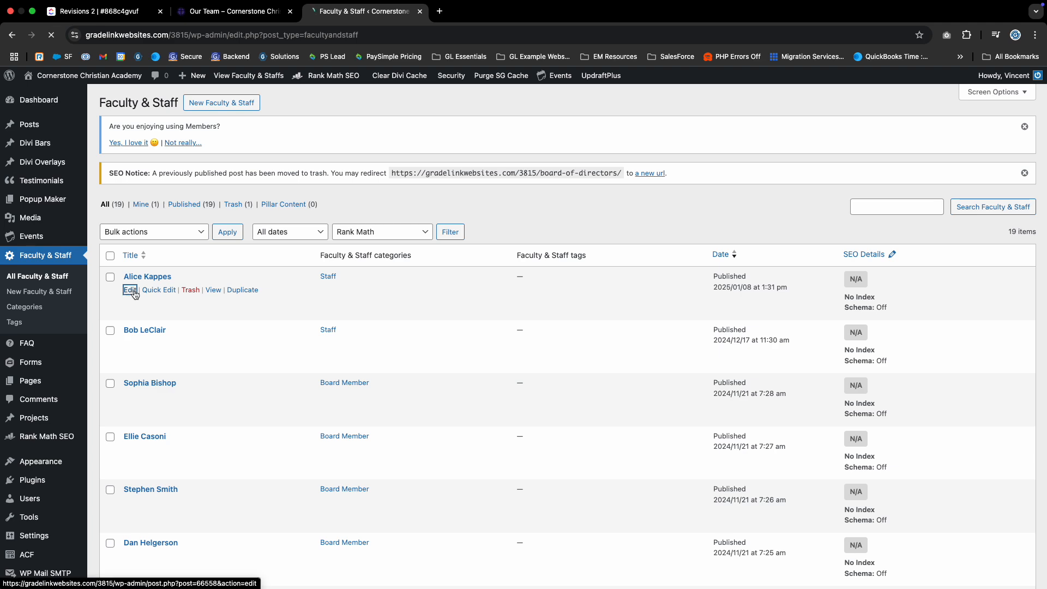
# - Review the staff entry's category assignment, name, position and email fields, and featured image
pyautogui.scroll(-1, 234, 302)
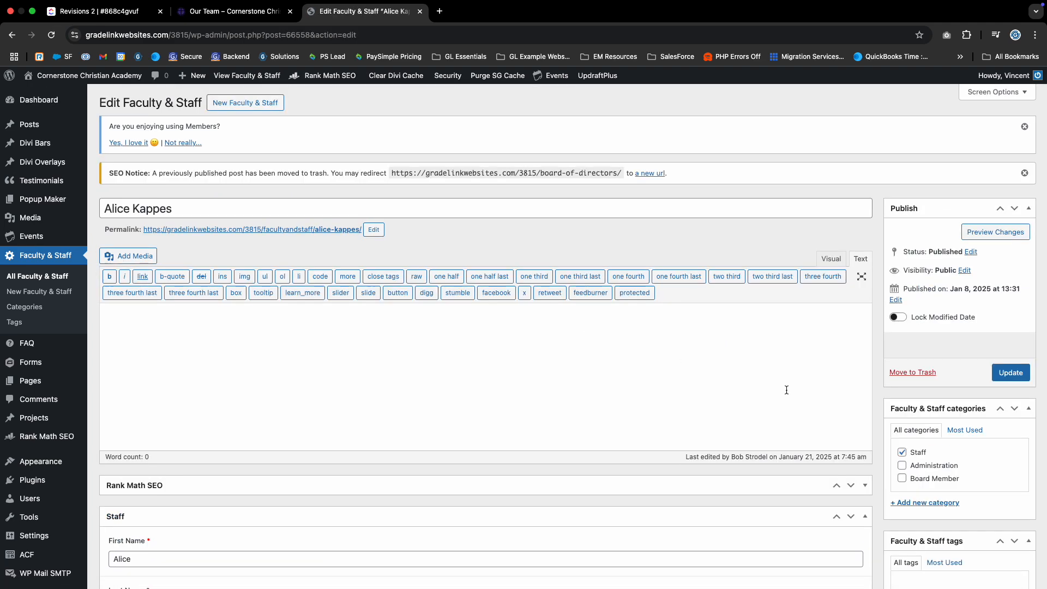
pyautogui.scroll(-5, 875, 407)
pyautogui.scroll(-5, 874, 407)
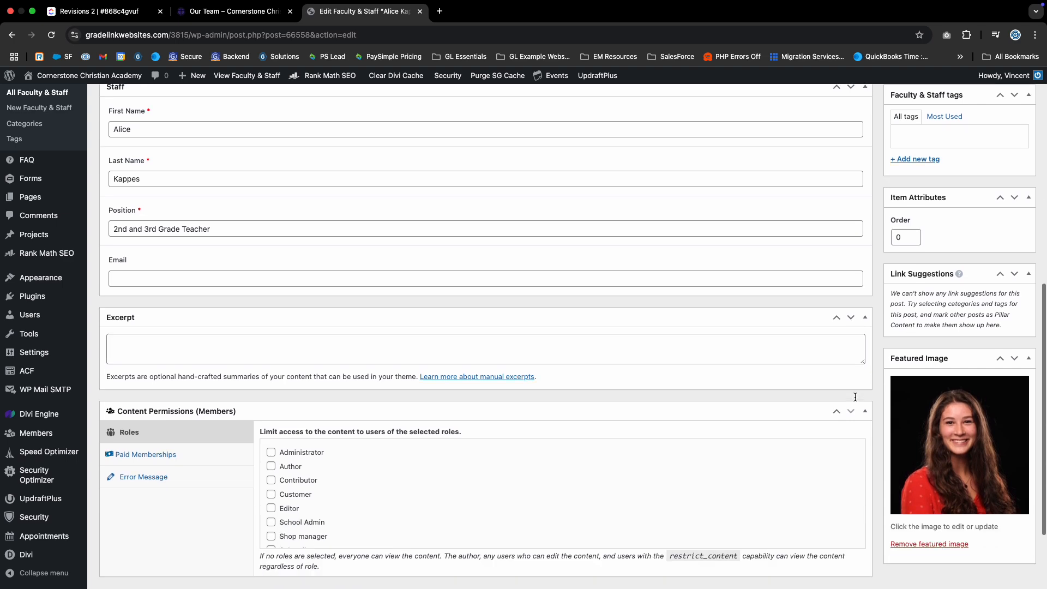
pyautogui.scroll(4, 855, 396)
pyautogui.scroll(2, 854, 396)
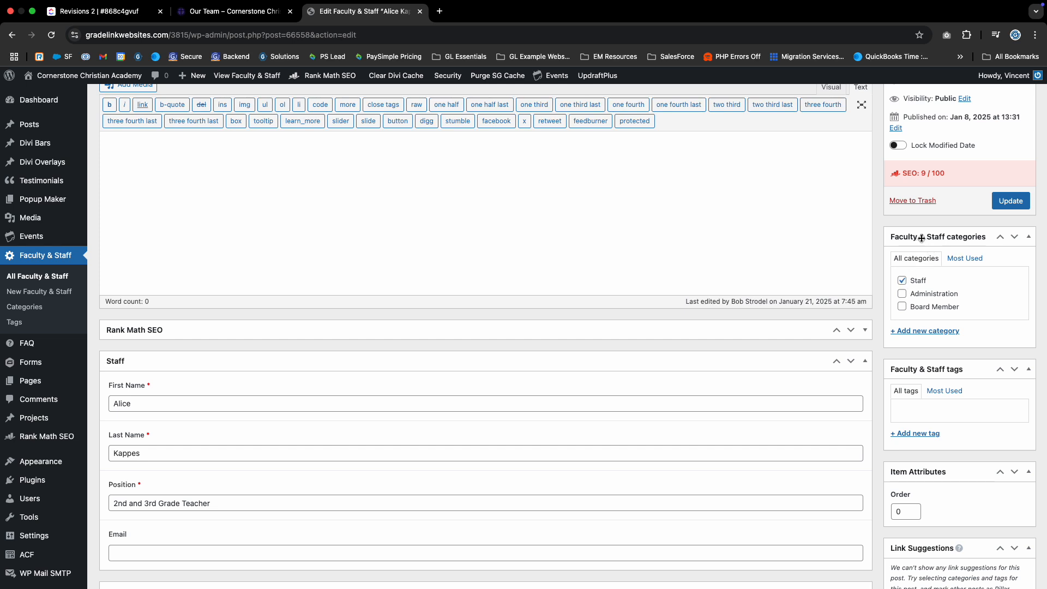
pyautogui.moveTo(898, 241); pyautogui.dragTo(901, 244)
pyautogui.scroll(1, 839, 288)
pyautogui.scroll(-5, 616, 282)
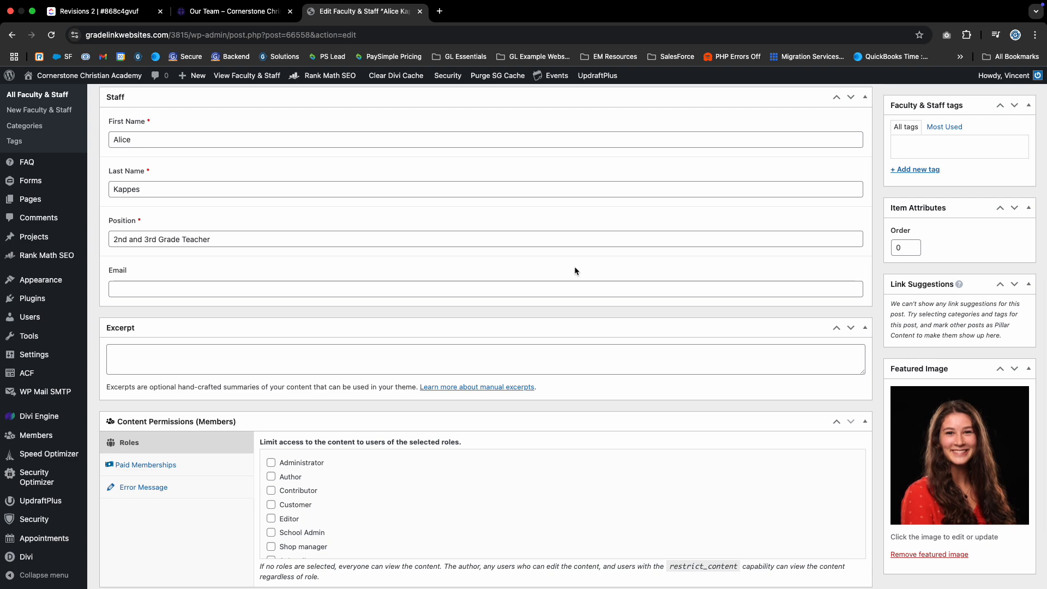
pyautogui.scroll(-1, 574, 266)
pyautogui.scroll(7, 568, 271)
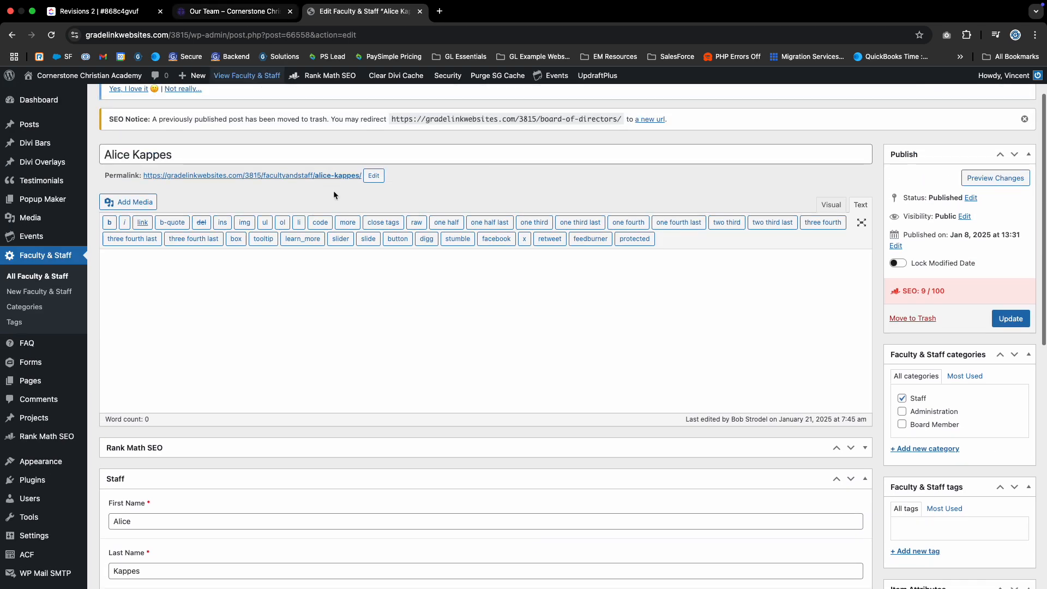
pyautogui.scroll(-7, 943, 408)
pyautogui.scroll(-5, 940, 407)
pyautogui.scroll(10, 573, 303)
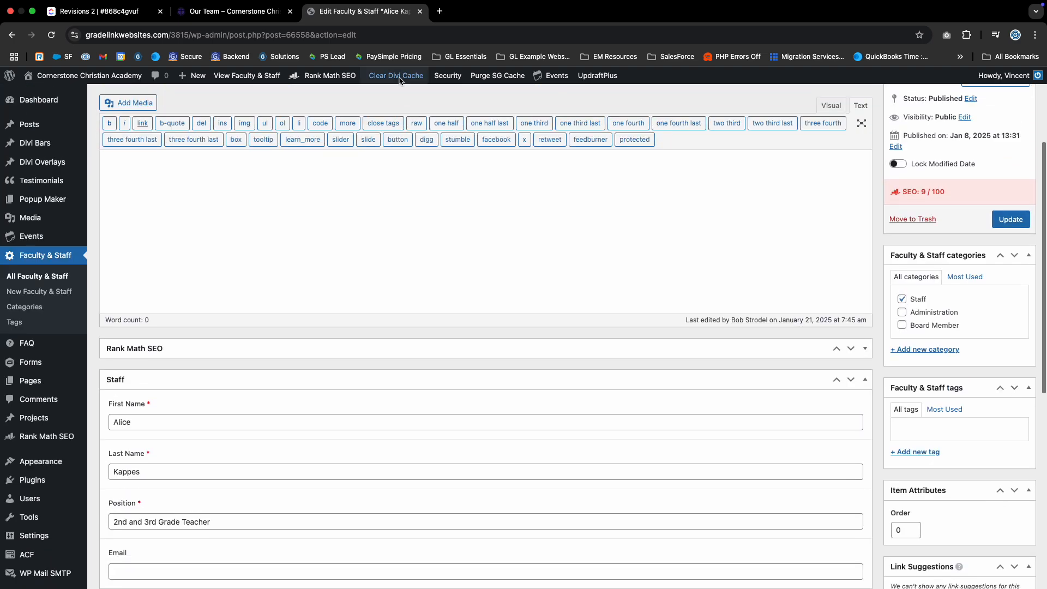
# - Return to the Our Team page builder, accept the Archive Loop settings and check the Our Administration section
pyautogui.click(235, 11)
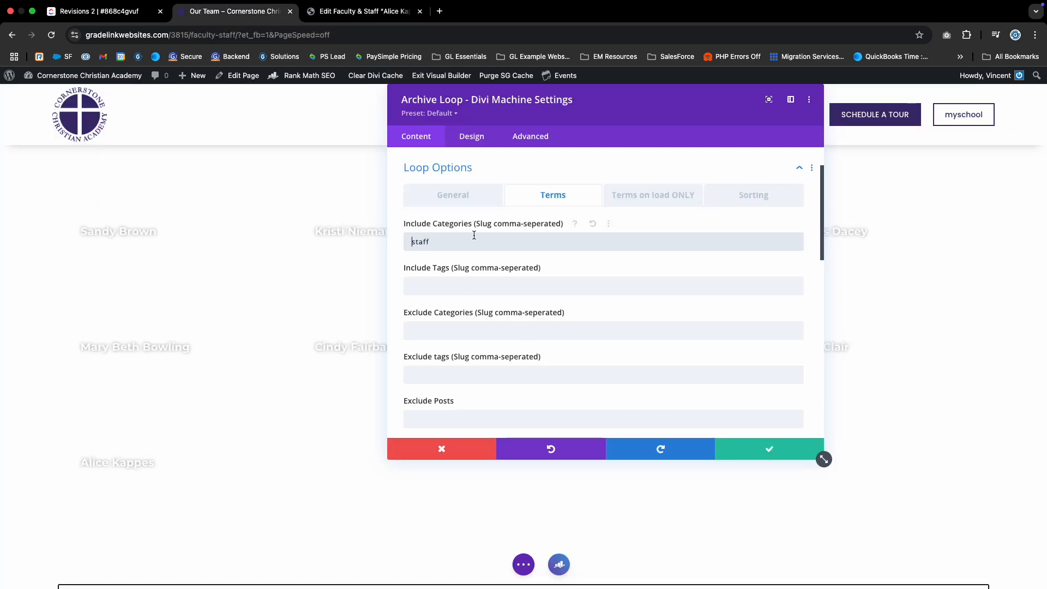
pyautogui.click(764, 444)
pyautogui.scroll(-15, 489, 486)
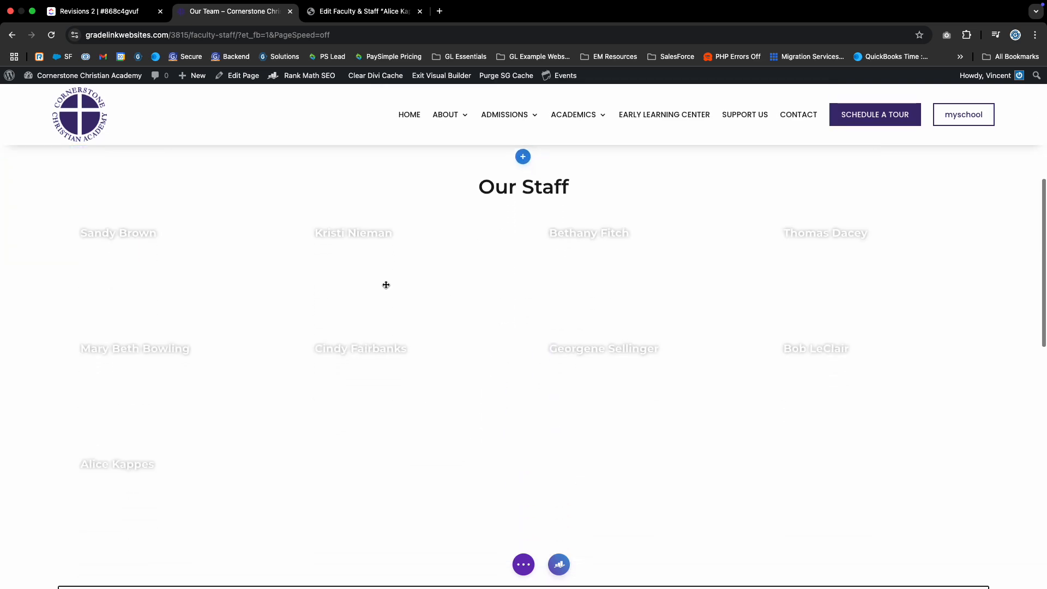
pyautogui.scroll(5, 460, 424)
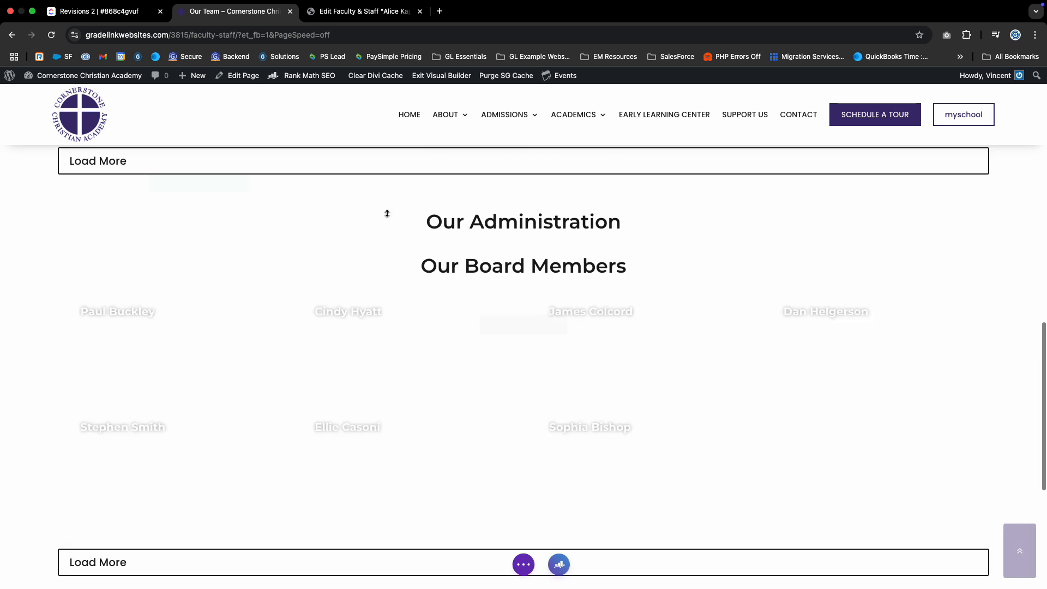
pyautogui.scroll(3, 499, 239)
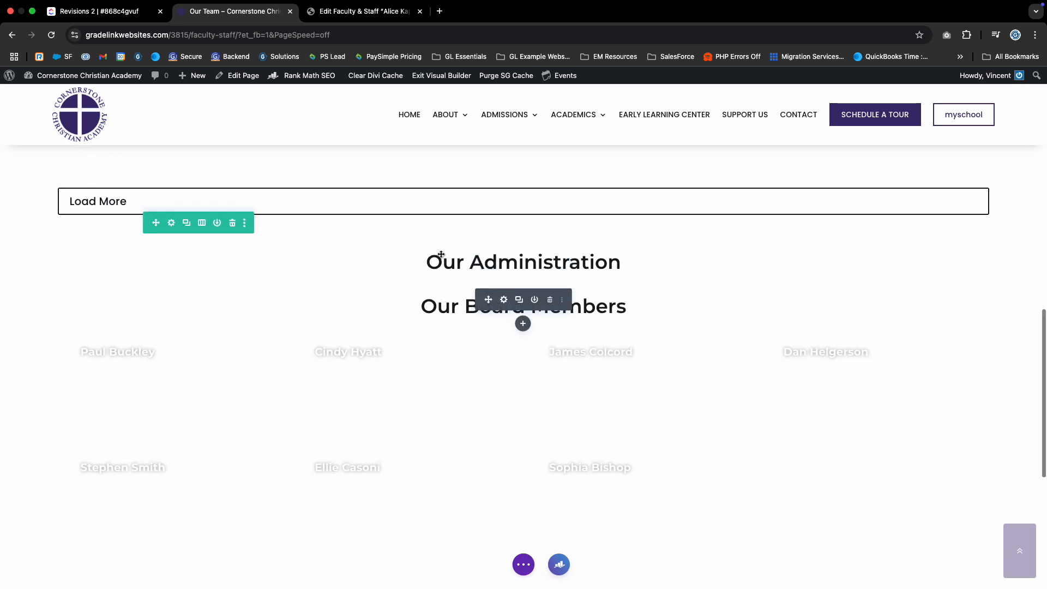
# - Duplicate the Archive Loop module under Our Staff and move the copy beneath the Our Administration heading
pyautogui.scroll(8, 480, 367)
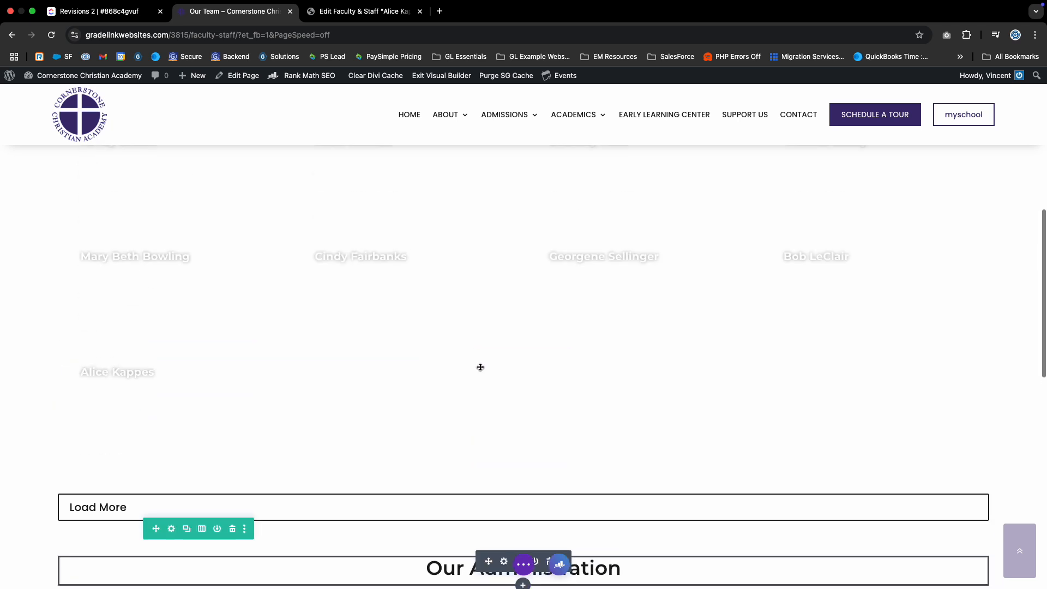
pyautogui.scroll(1, 492, 295)
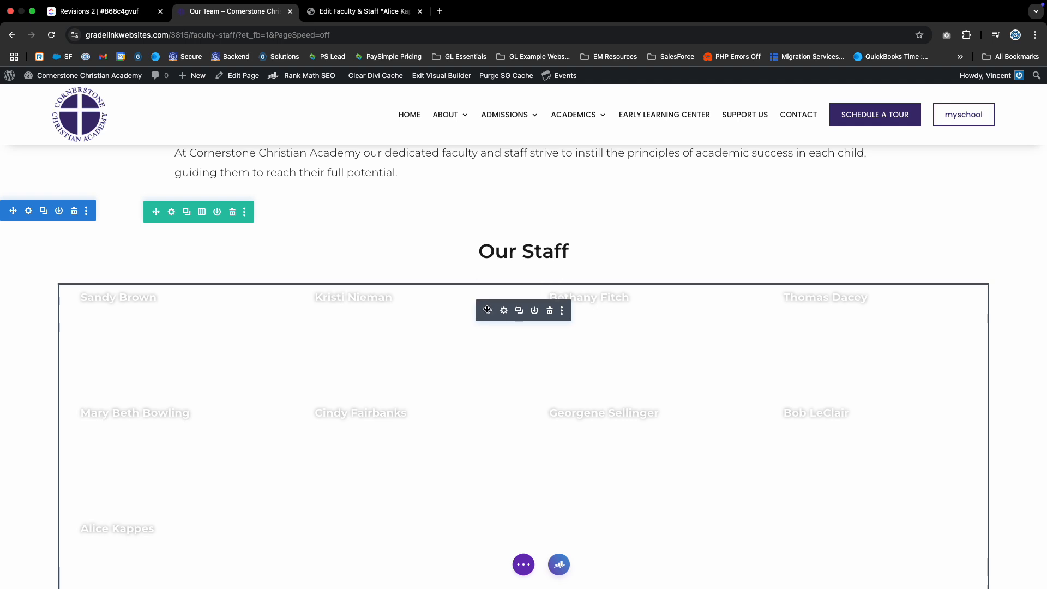
pyautogui.scroll(-7, 427, 322)
pyautogui.scroll(1, 410, 327)
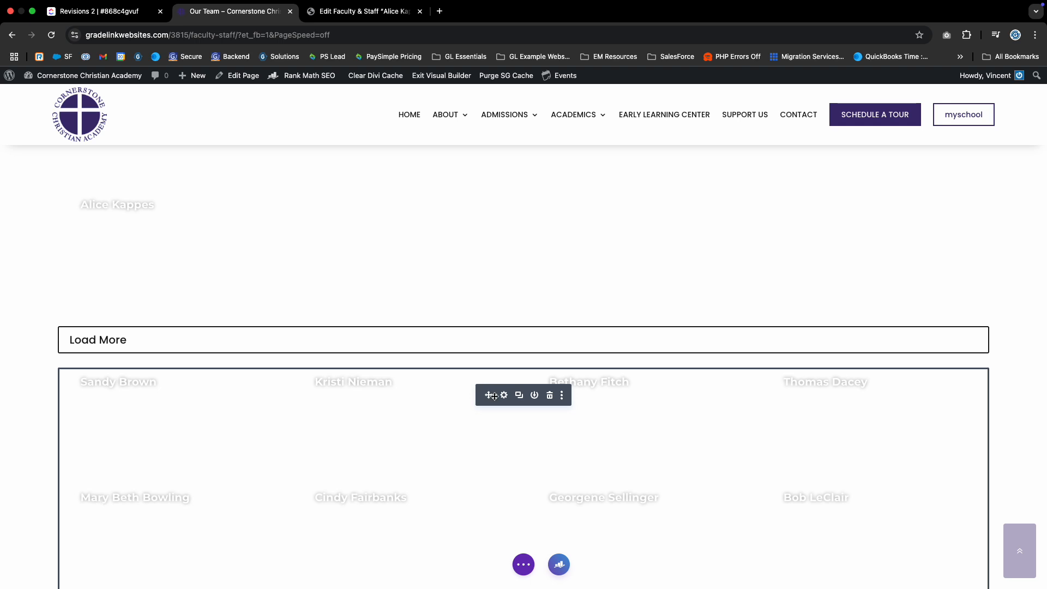
pyautogui.scroll(-2, 415, 338)
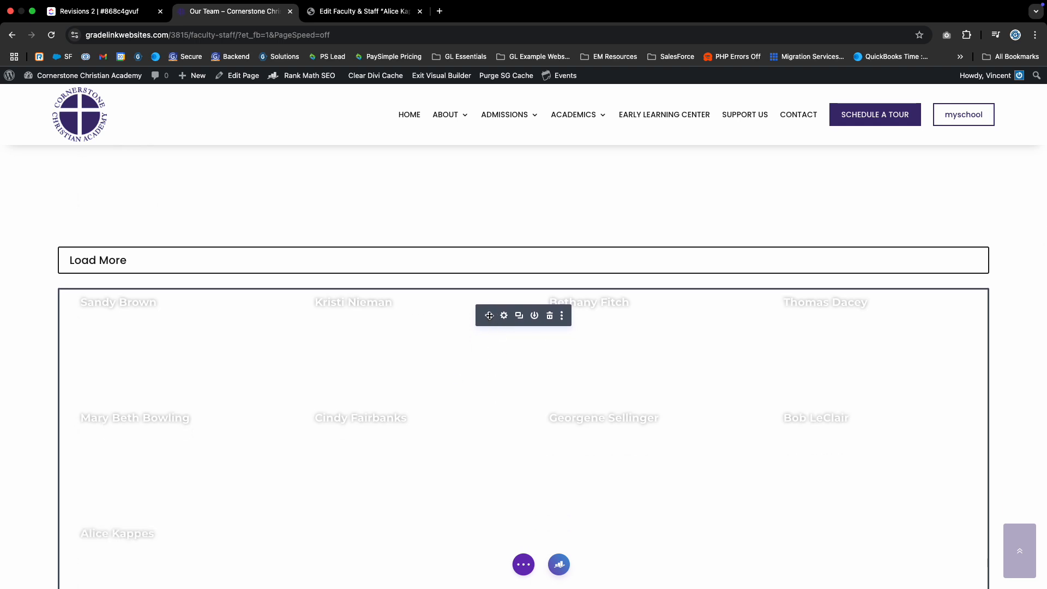
pyautogui.moveTo(489, 316); pyautogui.dragTo(504, 359)
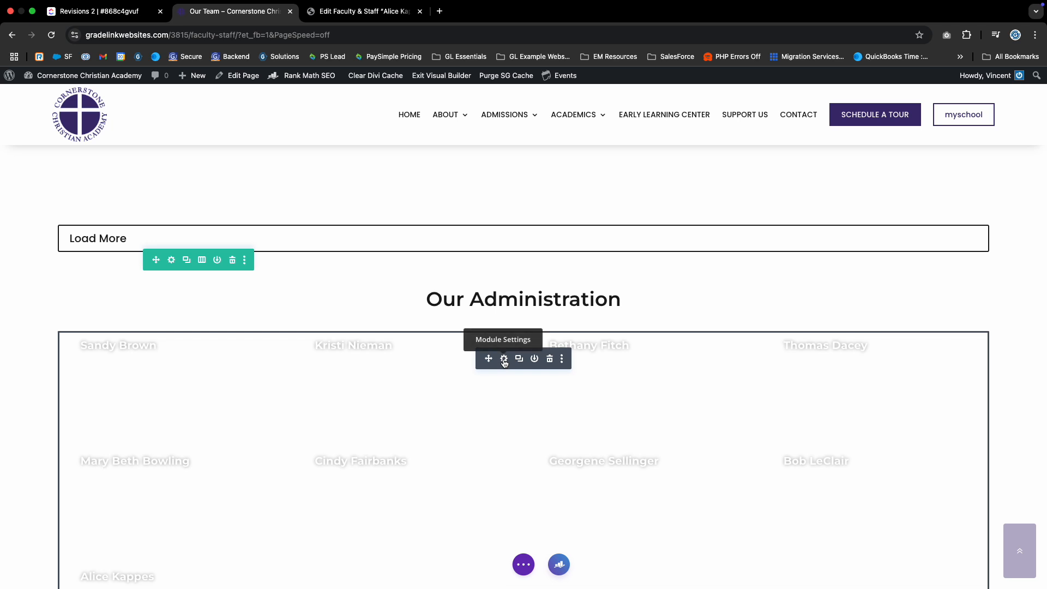
# - Set the included category slug to admin in the loop options of the Our Administration Archive Loop
pyautogui.click(504, 359)
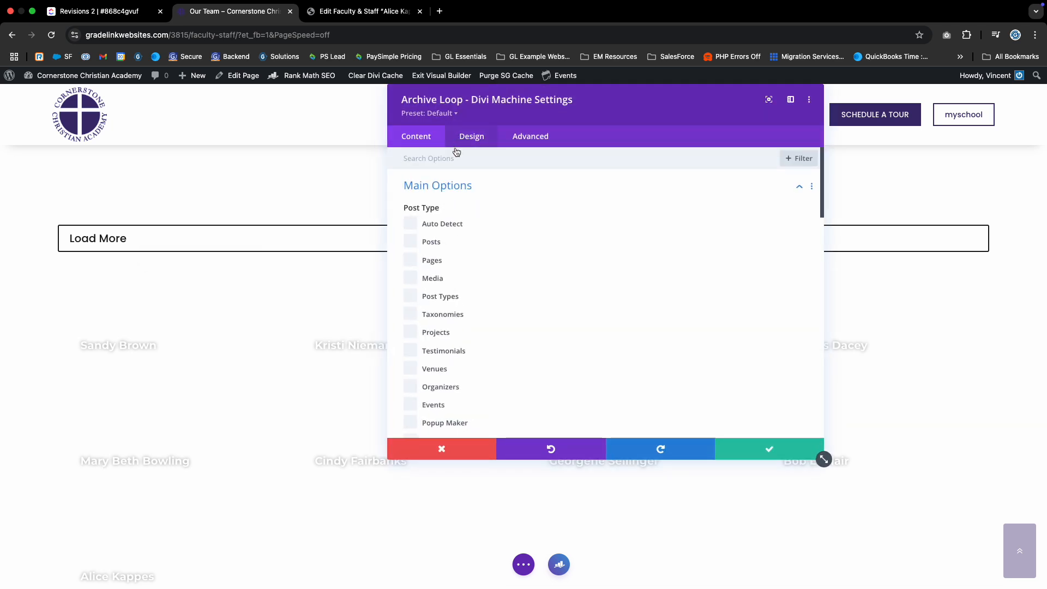
pyautogui.scroll(-15, 461, 229)
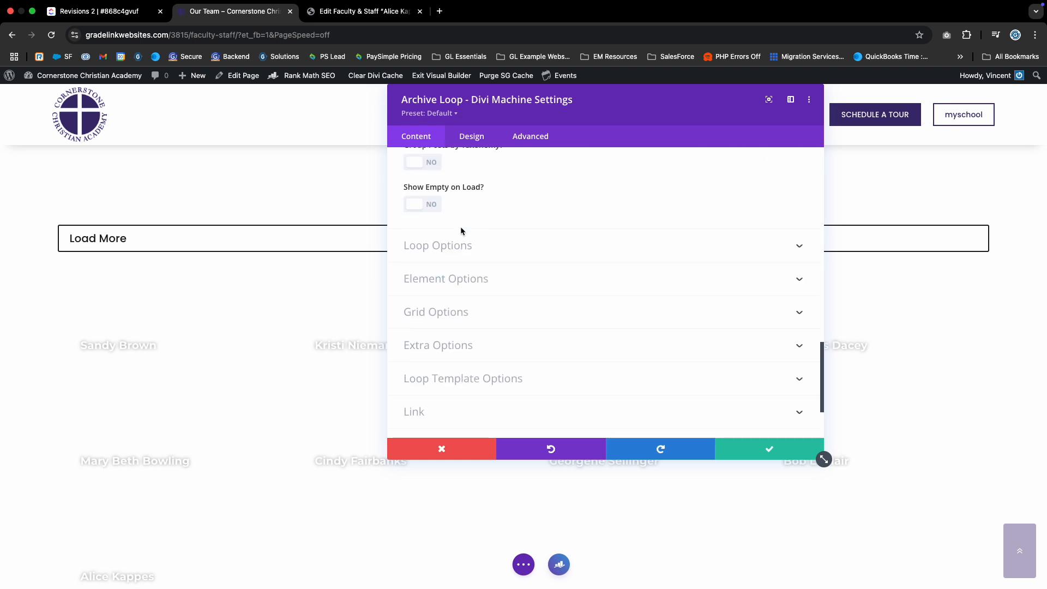
pyautogui.click(451, 248)
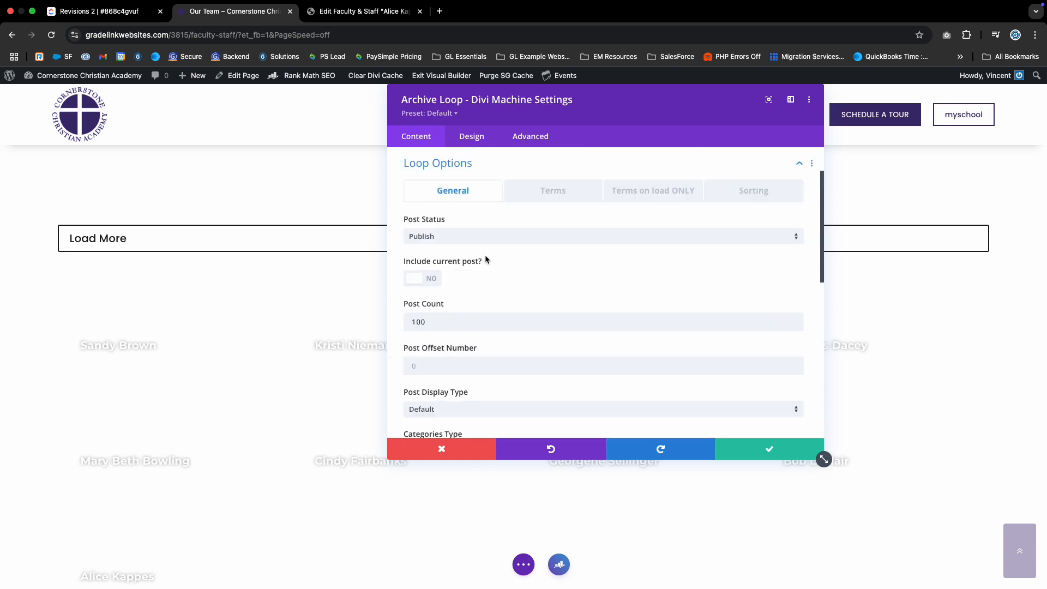
pyautogui.click(552, 192)
pyautogui.doubleClick(451, 235)
pyautogui.write('admi')
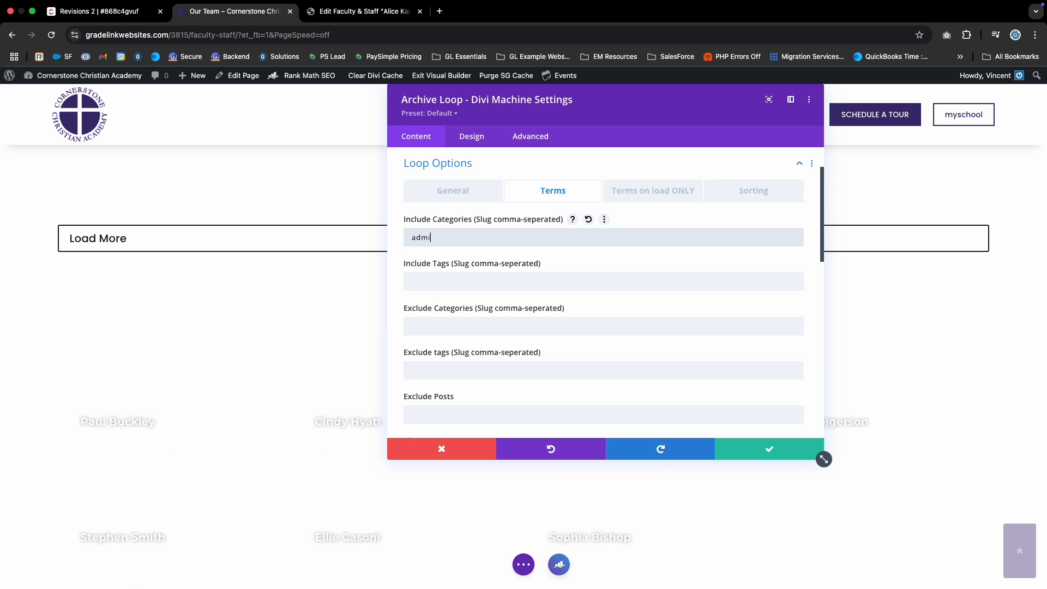
pyautogui.write('s')
# - Check the Administration slug in the Faculty & Staff categories list, and accept the Archive Loop settings in the page builder
pyautogui.click(362, 11)
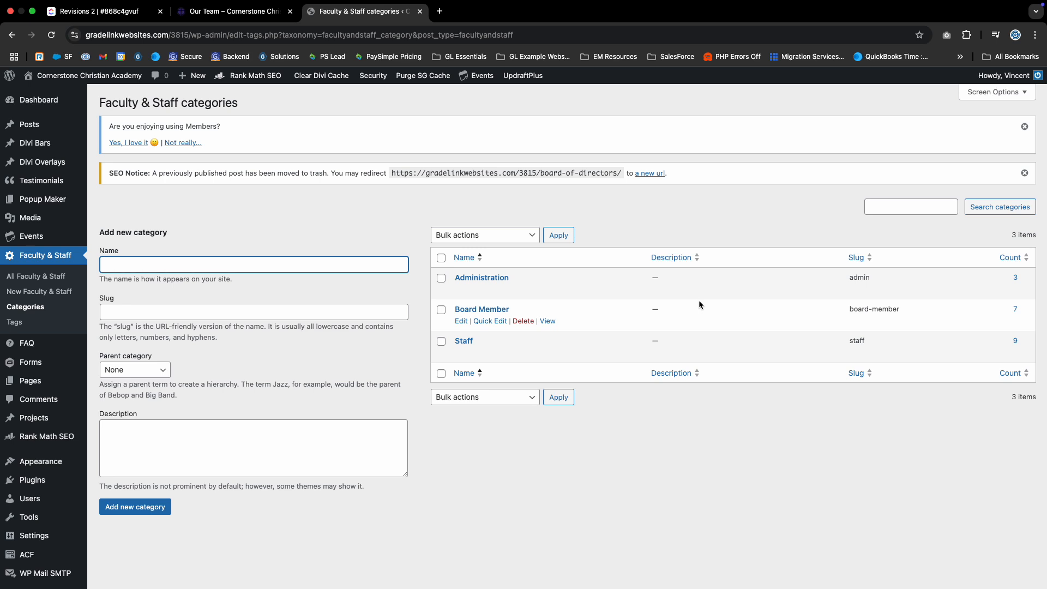
pyautogui.doubleClick(857, 279)
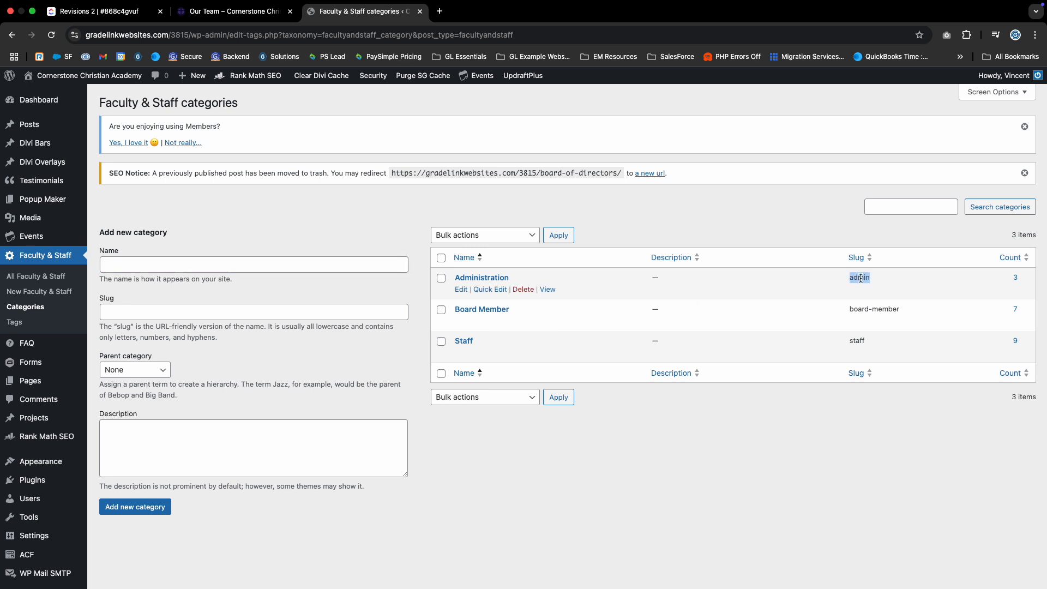
pyautogui.click(234, 11)
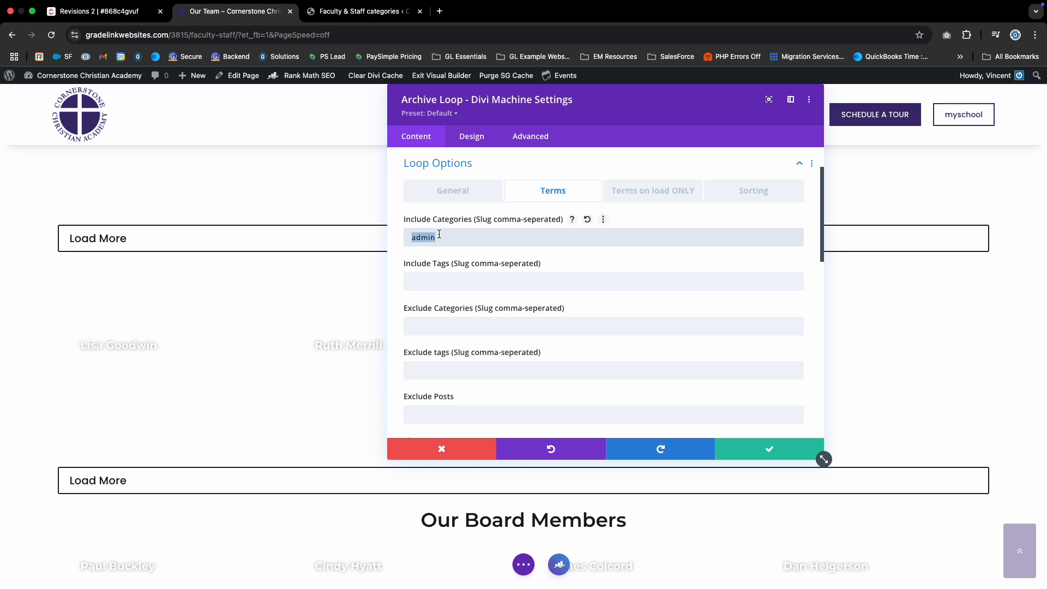
pyautogui.click(794, 456)
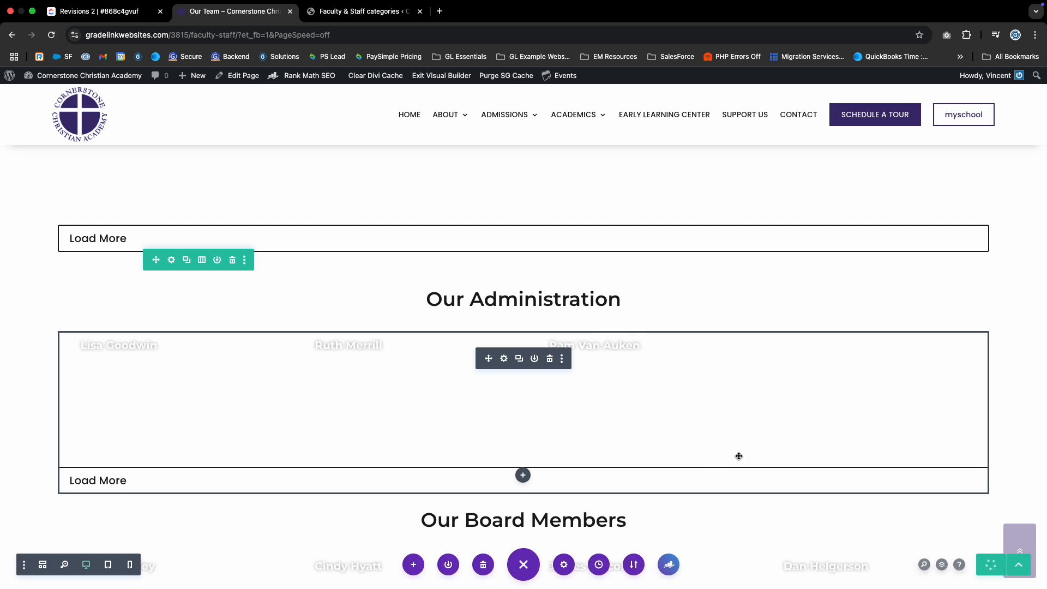
# - Save the Our Team page with its Our Administration loop and exit the visual builder
pyautogui.scroll(-3, 780, 458)
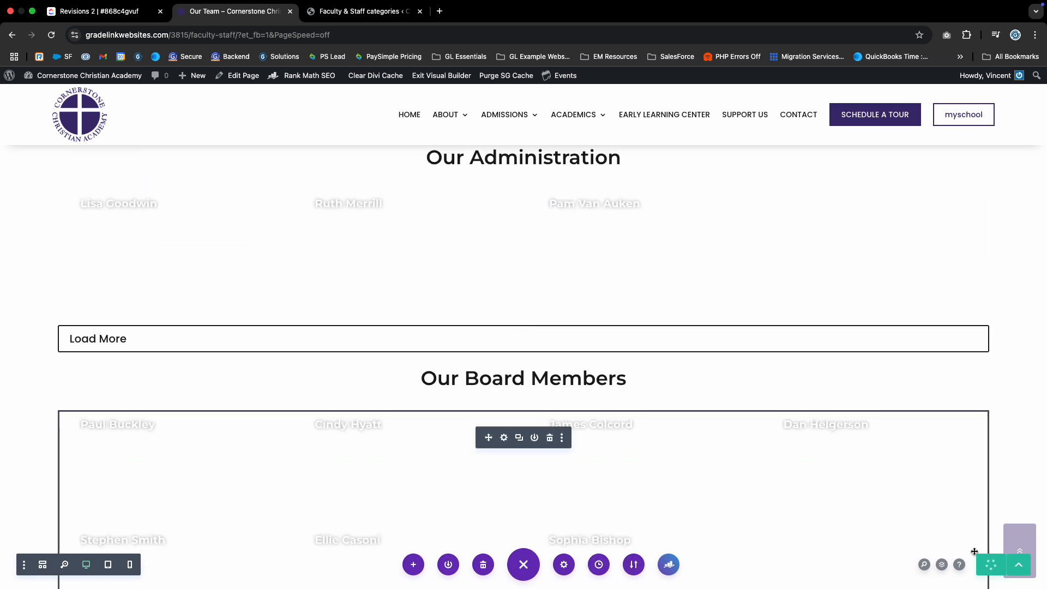
pyautogui.scroll(3, 398, 276)
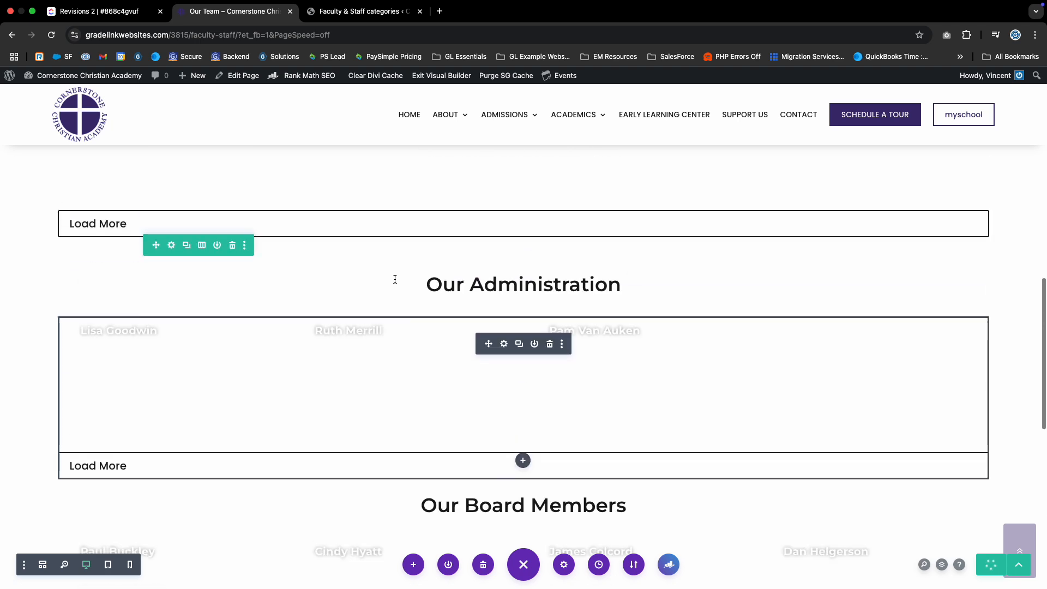
pyautogui.click(349, 11)
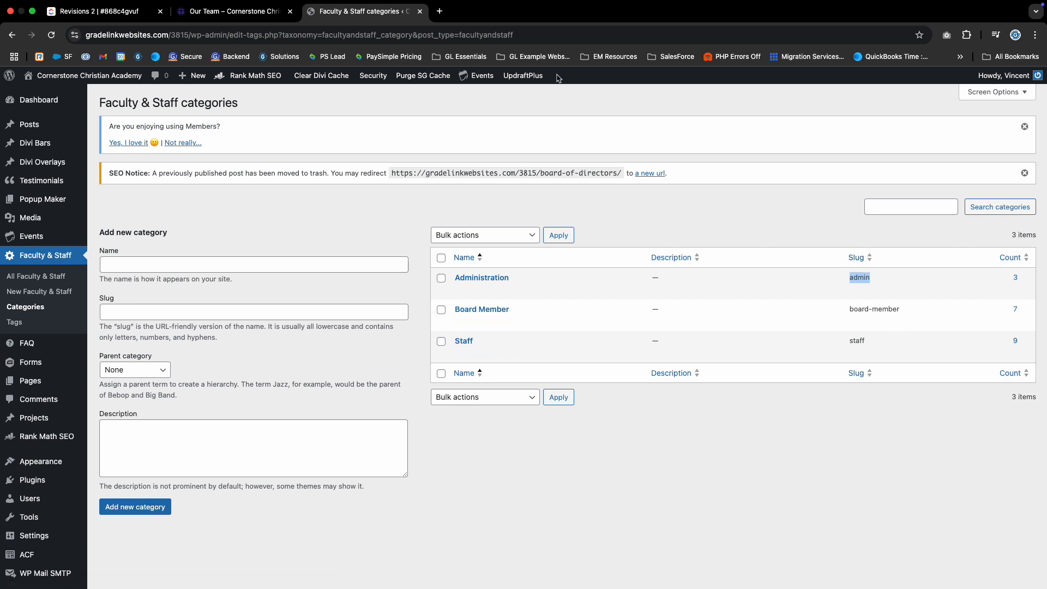
pyautogui.click(232, 13)
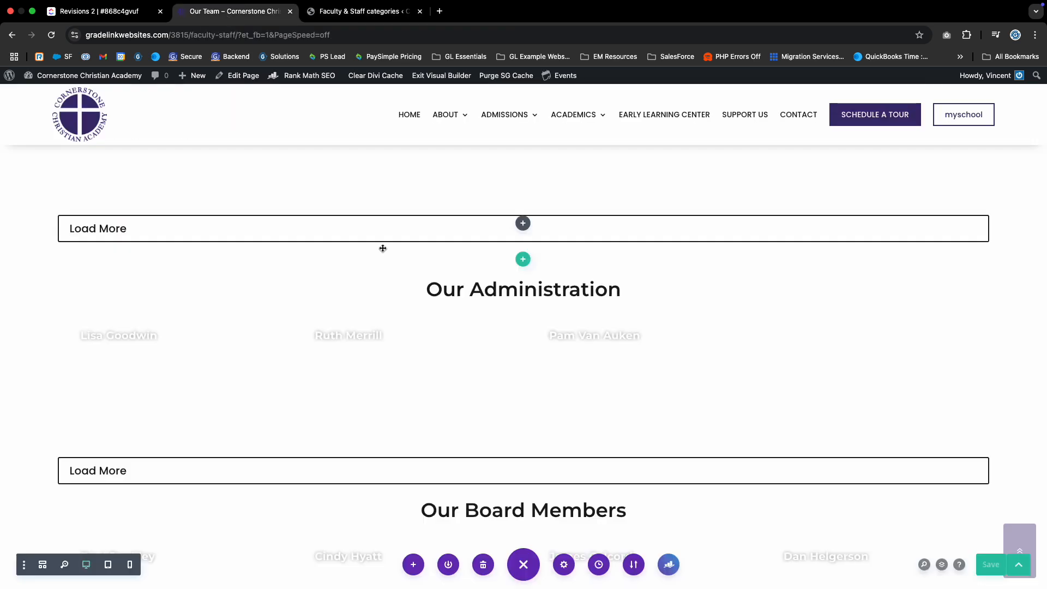
pyautogui.click(441, 75)
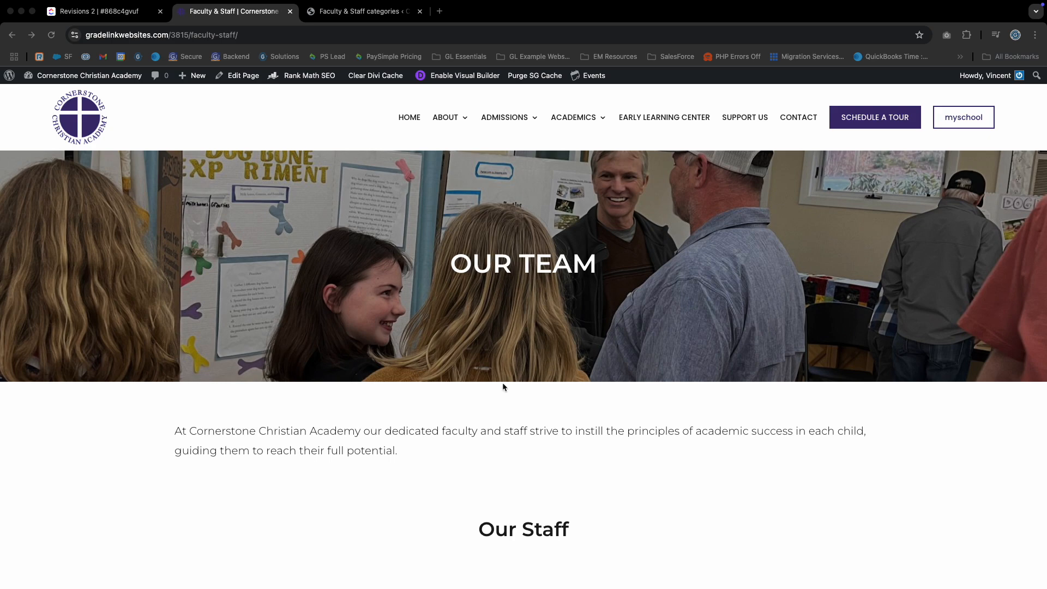
# - Review the profiles in every section of the live Faculty & Staff page
pyautogui.click(390, 459)
pyautogui.scroll(-12, 389, 460)
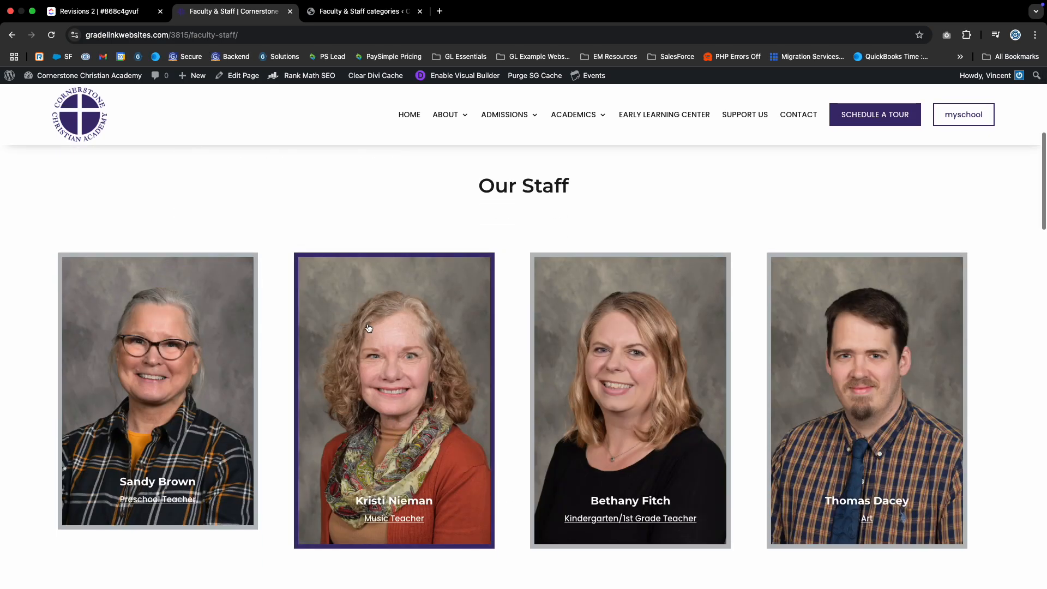
pyautogui.scroll(-20, 365, 329)
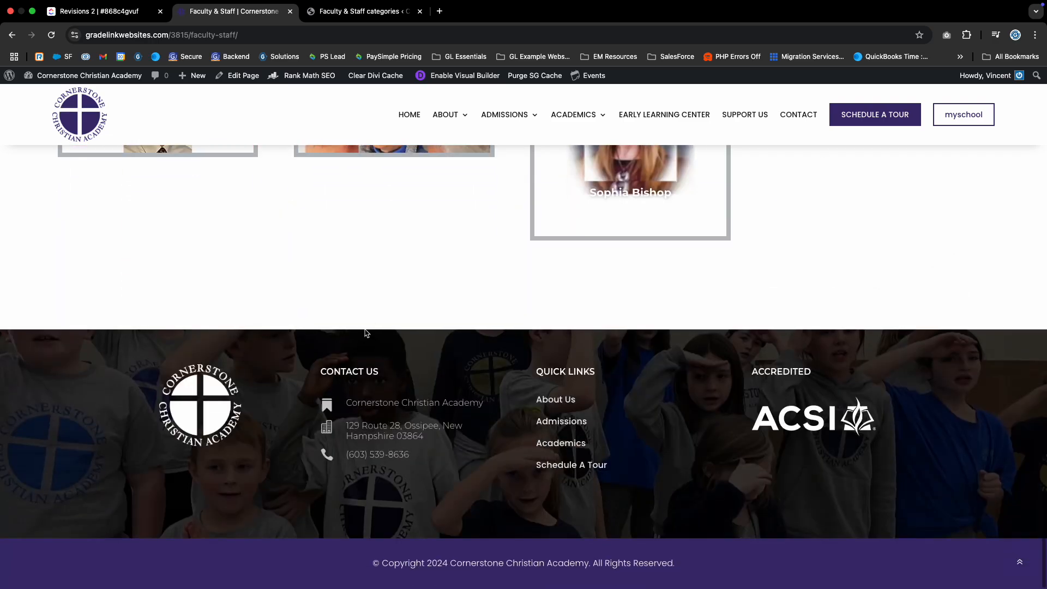
pyautogui.scroll(8, 361, 336)
pyautogui.scroll(20, 362, 336)
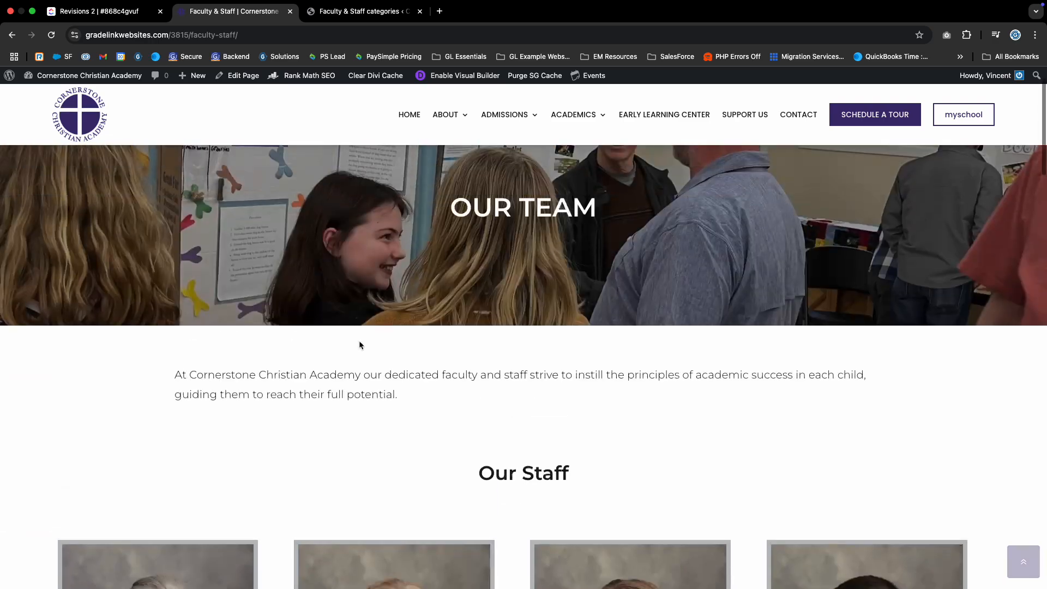